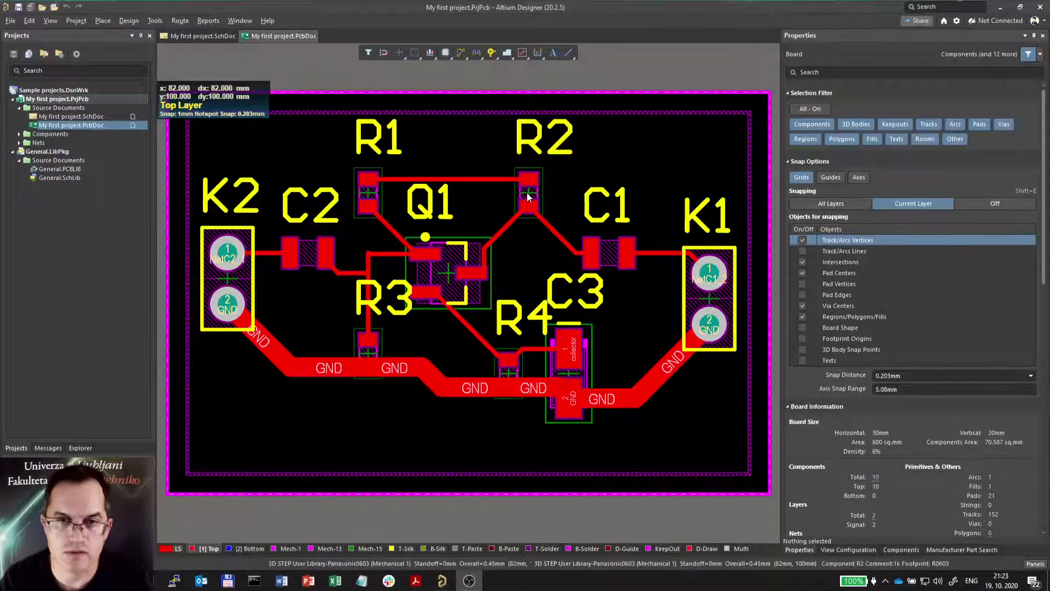
- Move R2 2 mm left, R1 2 mm right, C2 1 mm up and C1 1 mm down
left_click_drag(526, 192, 487, 193)
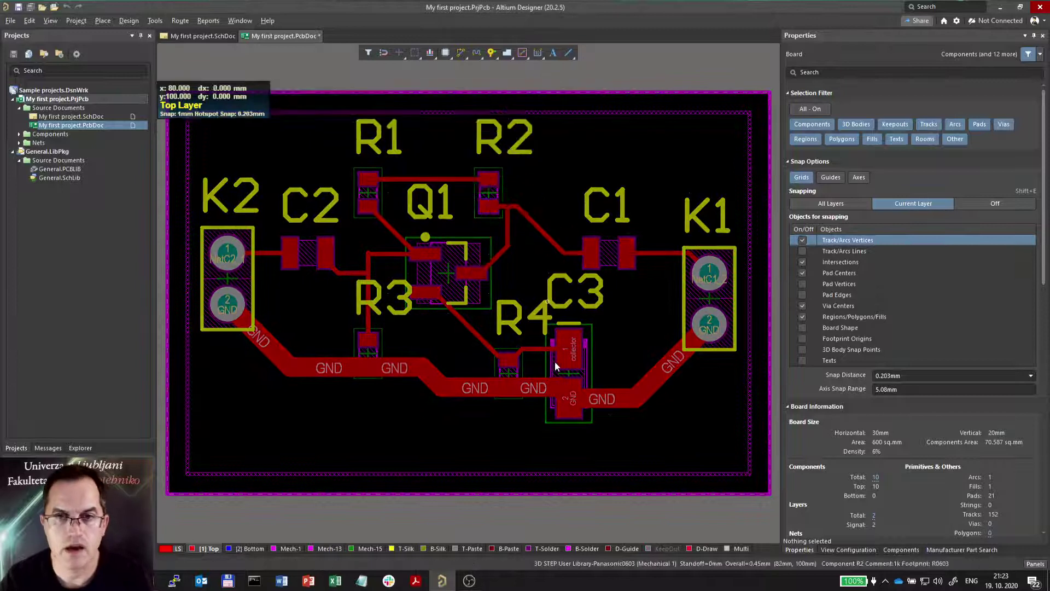
left_click_drag(378, 191, 412, 194)
left_click_drag(306, 254, 307, 236)
left_click_drag(609, 261, 609, 282)
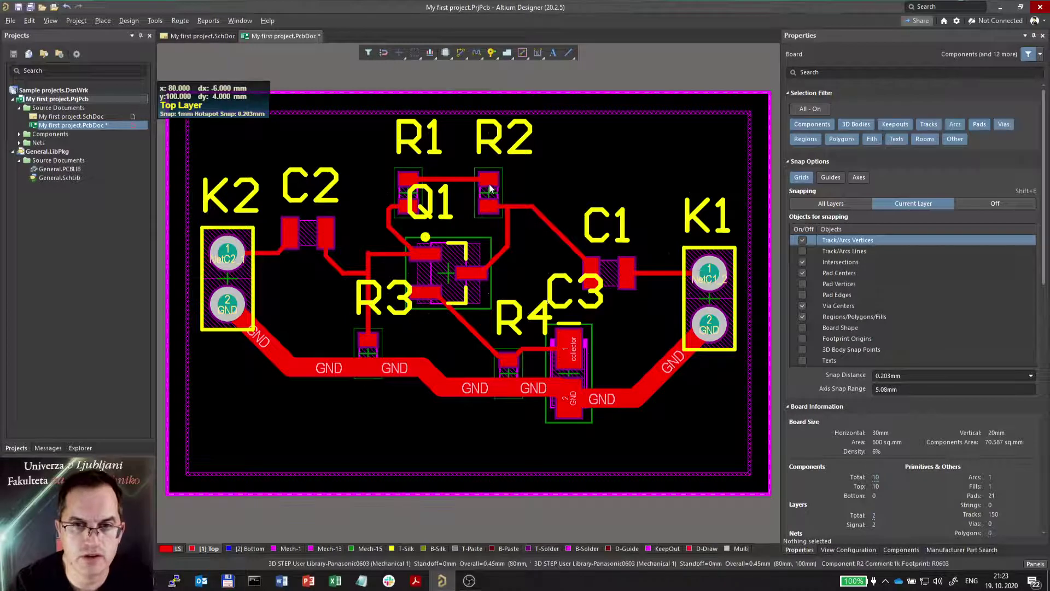
- Move R2 and R1 another 1 mm right and C2 1 mm down, in line with K2's pad 1
left_click_drag(493, 197, 513, 198)
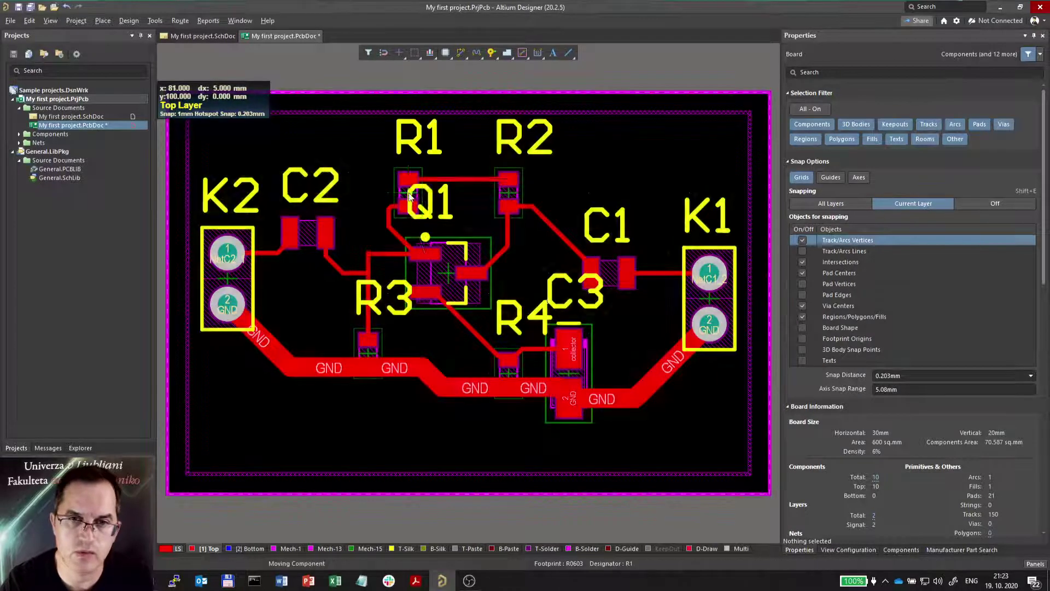
left_click_drag(405, 194, 431, 197)
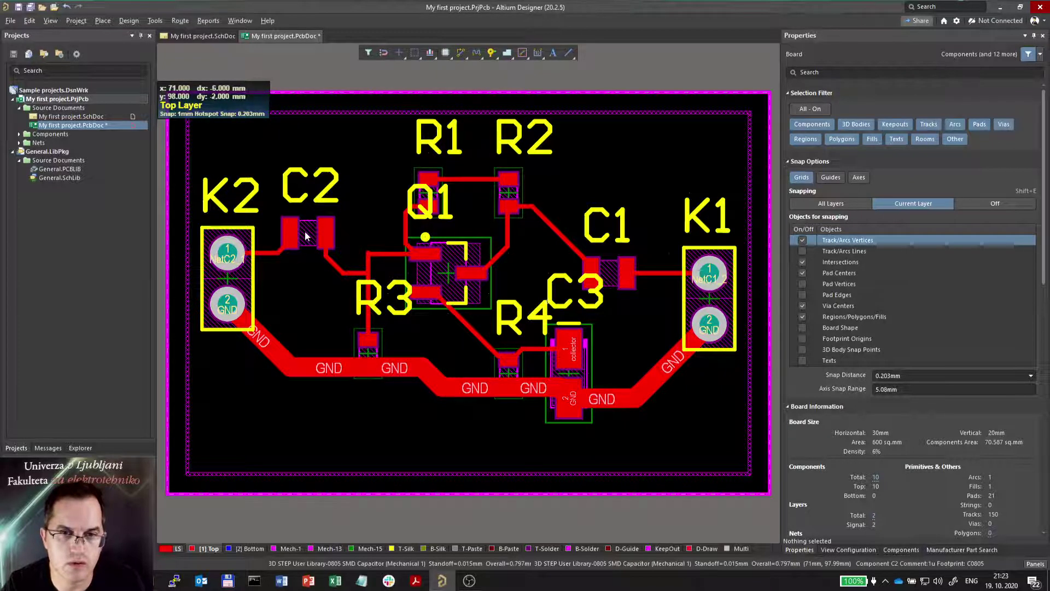
left_click_drag(308, 248, 307, 268)
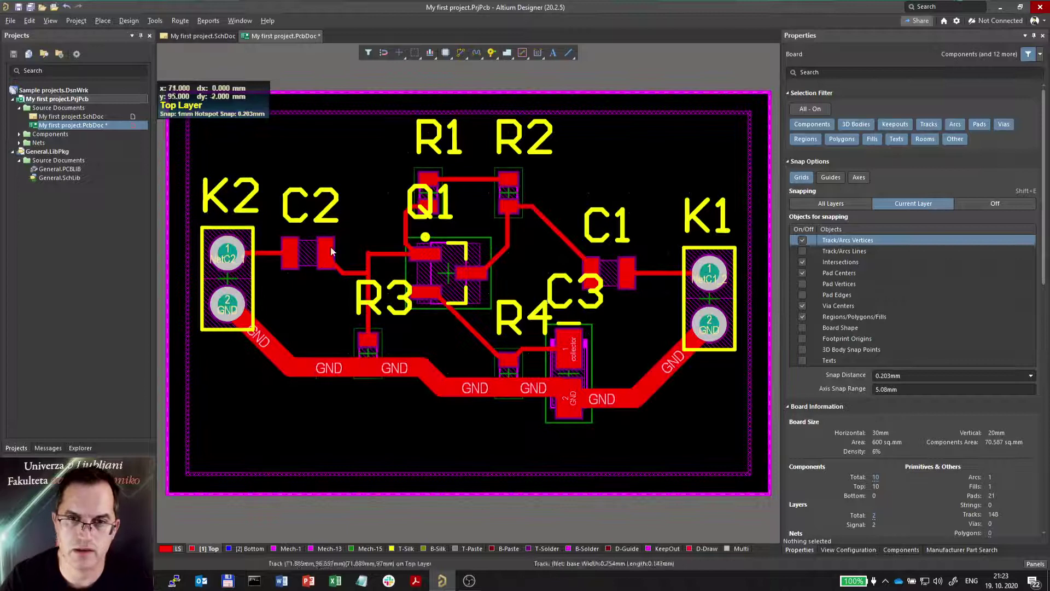
- Select all connected tracks of the base net and gloss them
left_click(382, 254)
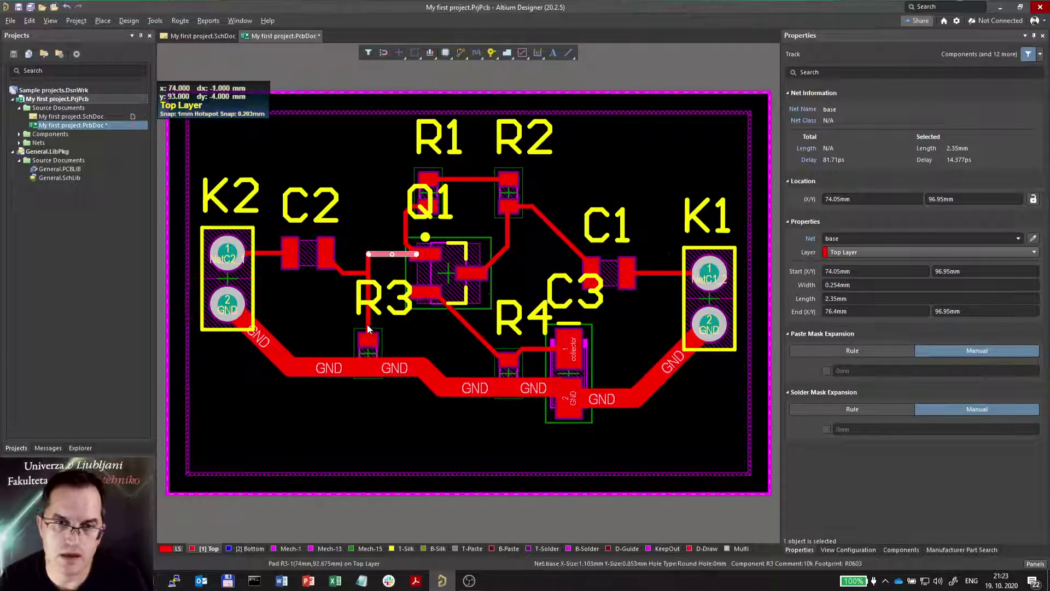
key("ctrl+h")
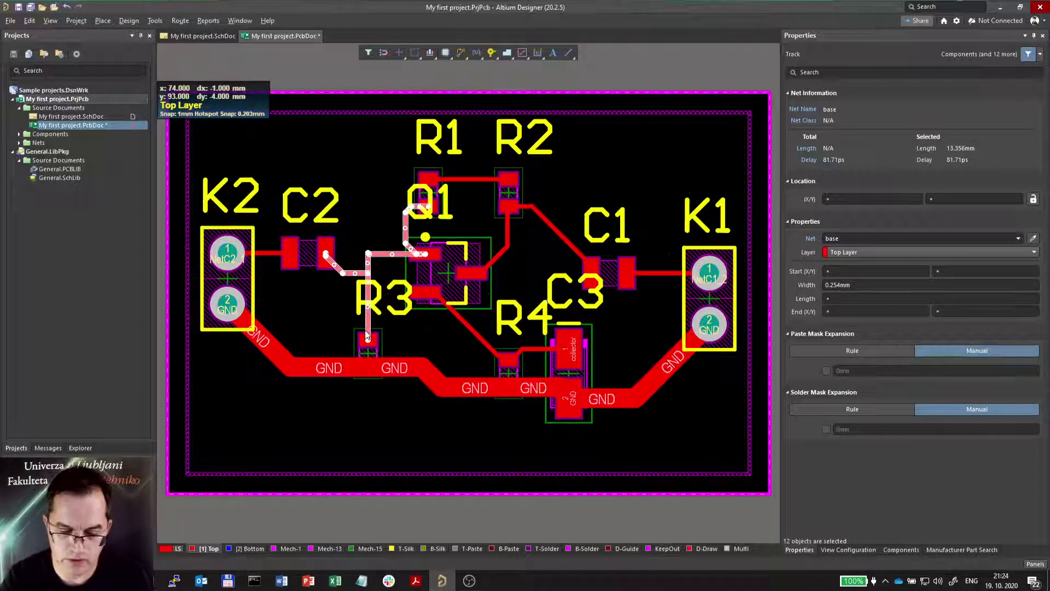
key("ctrl+alt+g")
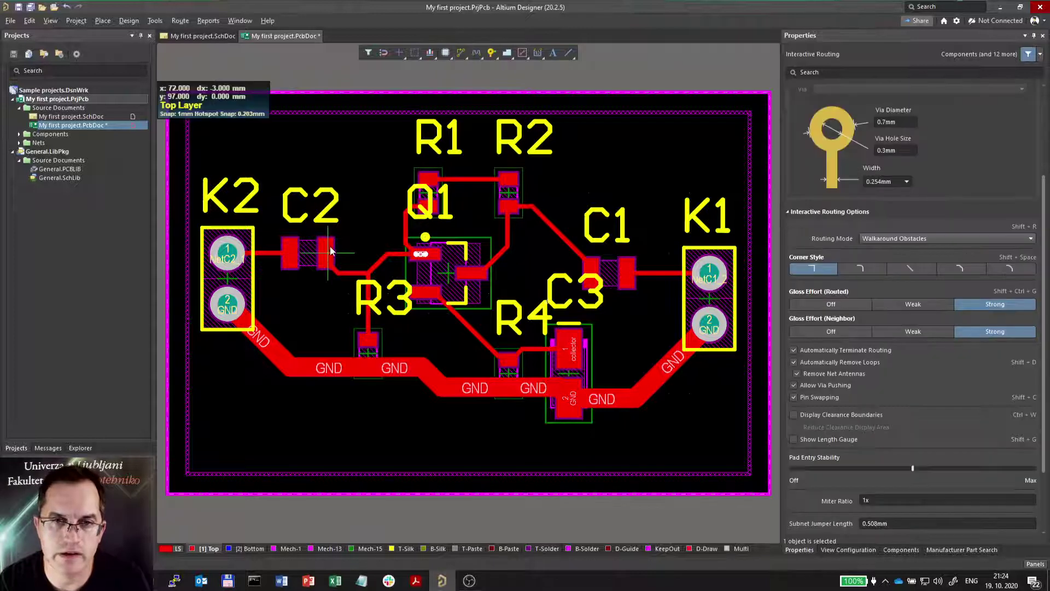
- Route a meandering 0.254 mm track from C2's right pad to Q1's base track, and gloss the connected base tracks
left_click(327, 251)
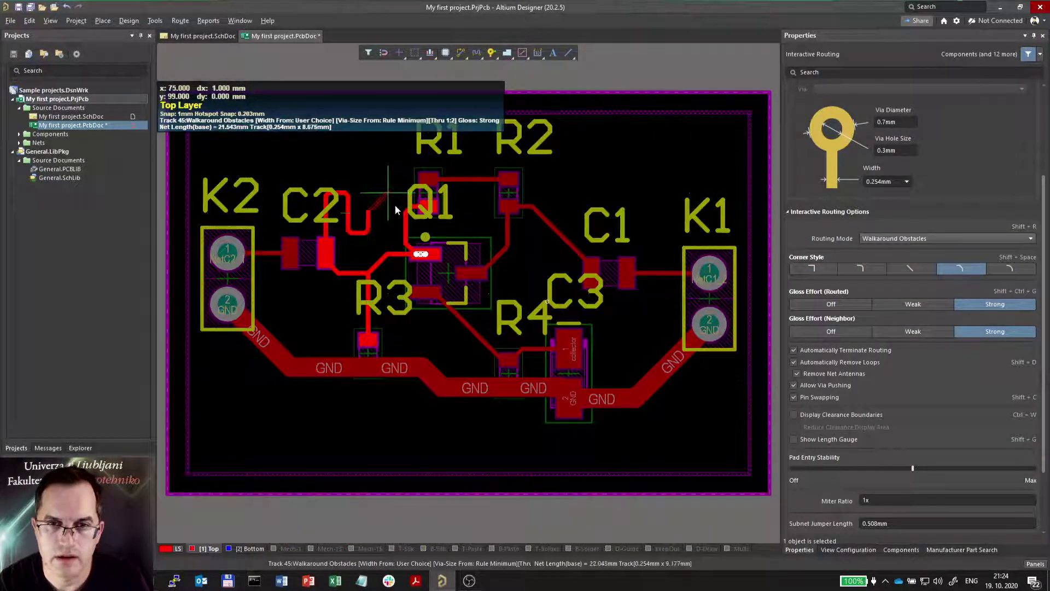
left_click(397, 255)
right_click(397, 255)
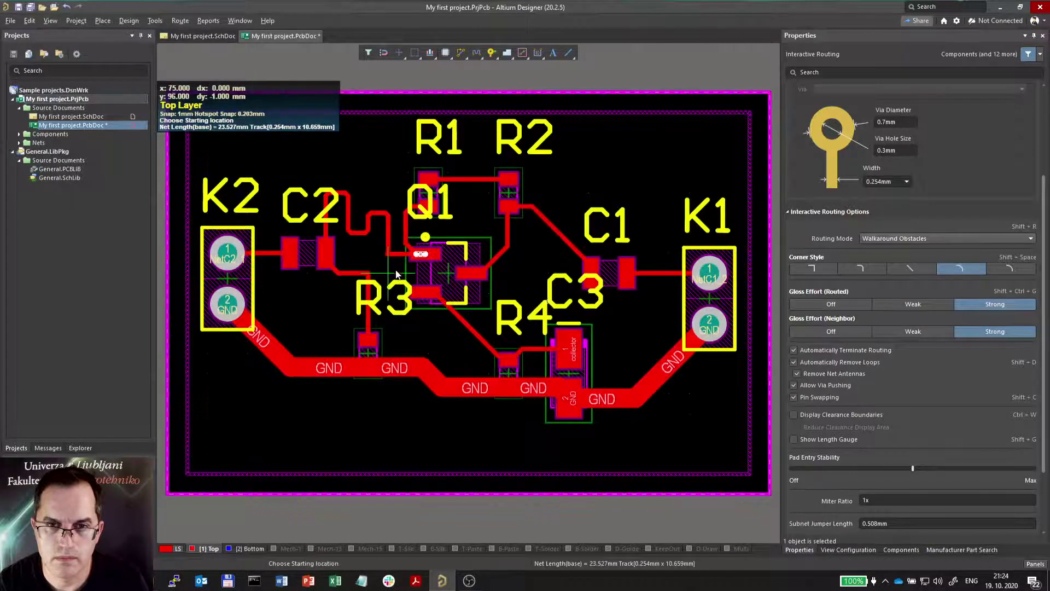
key("ctrl+h")
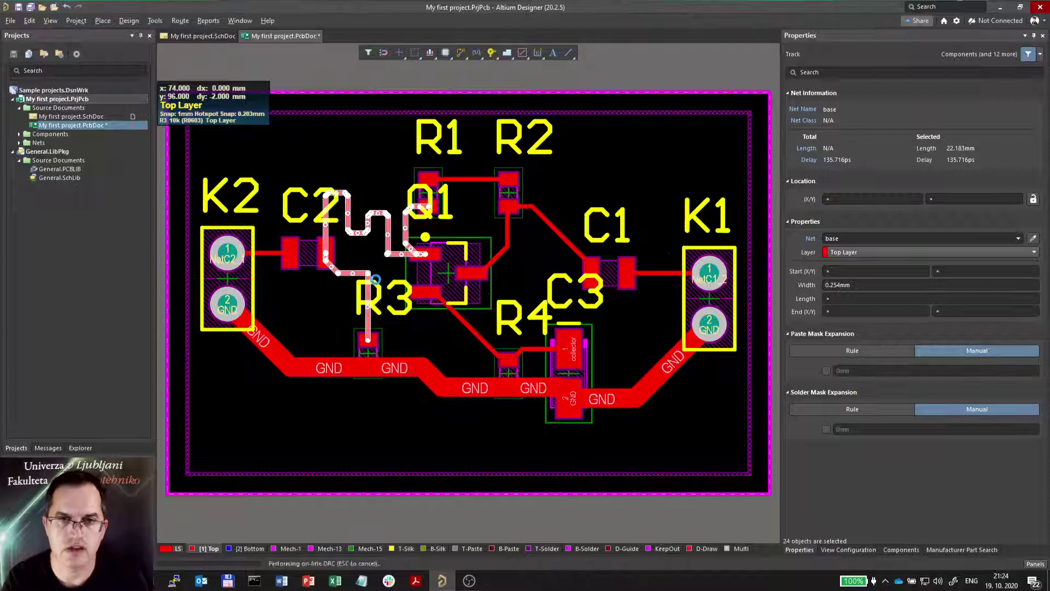
key("ctrl+alt+g")
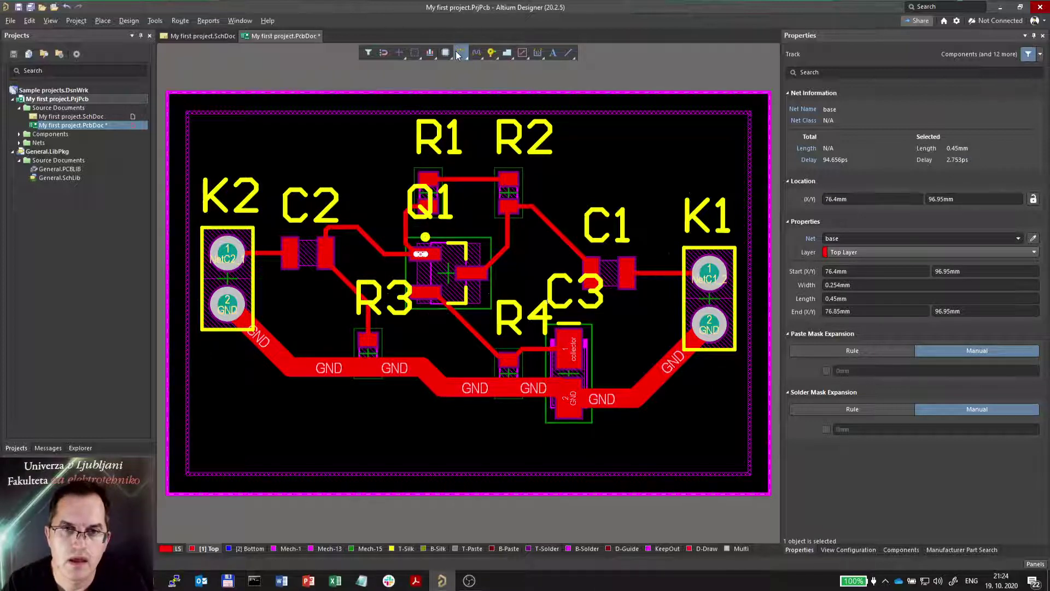
- Route a straight track from C2's right pad to Q1's base track and link R3's vertical track to it
key("shift+space")
key("shift+space")
key("shift+space")
left_click(326, 257)
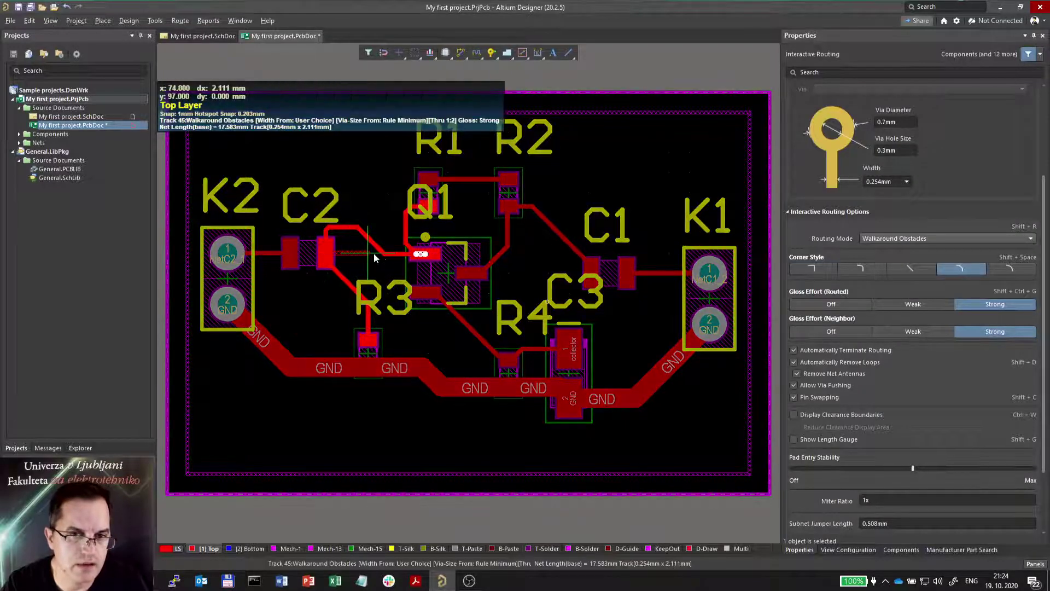
left_click(386, 253)
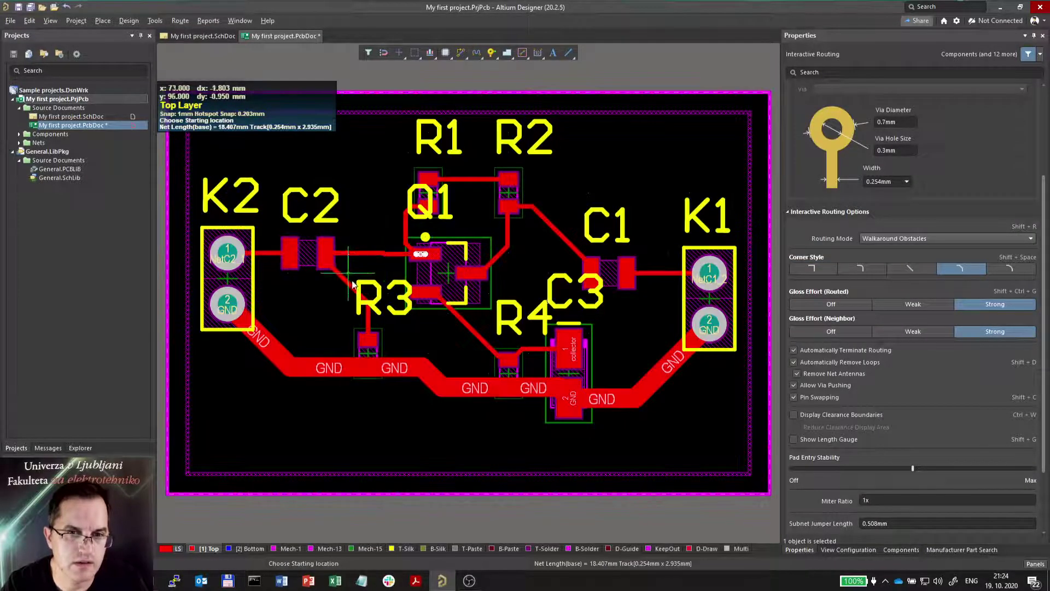
left_click(367, 313)
left_click(381, 258)
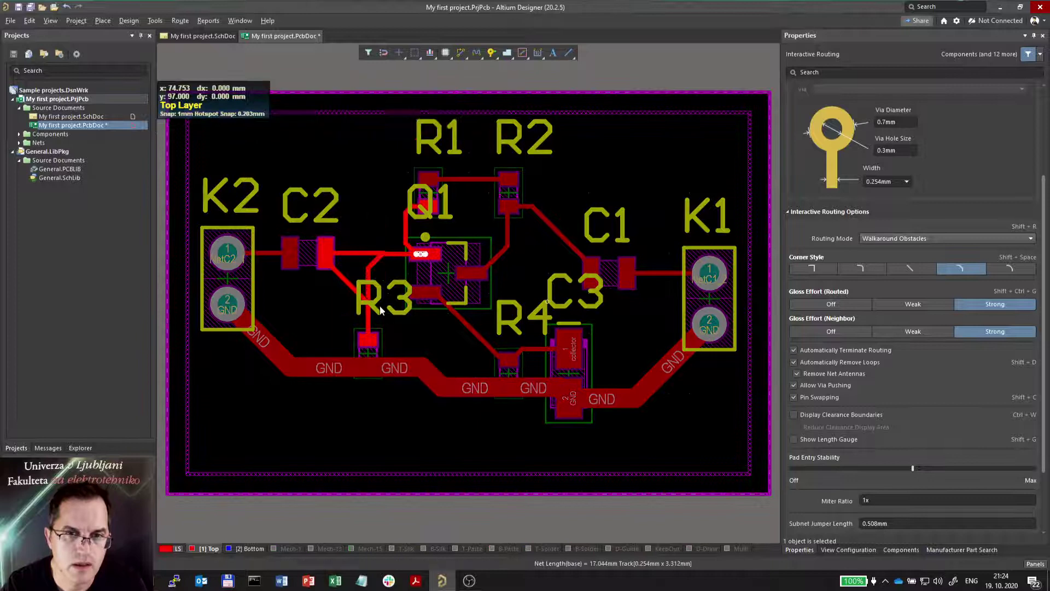
- Reroute C2's right pad straight to Q1's base track and run a vertical track from there down to R3
left_click(330, 254)
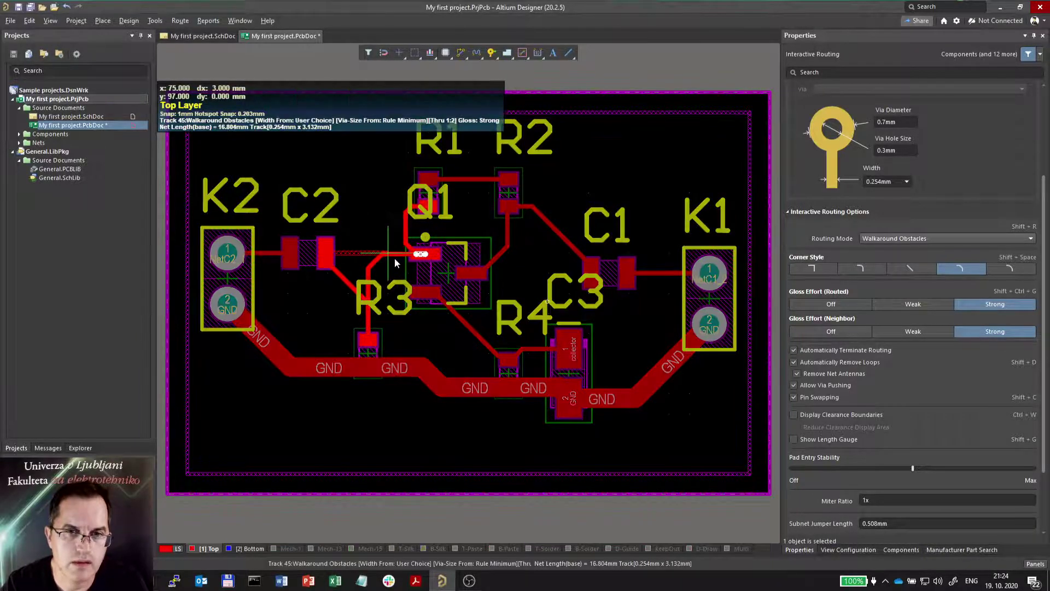
left_click(383, 253)
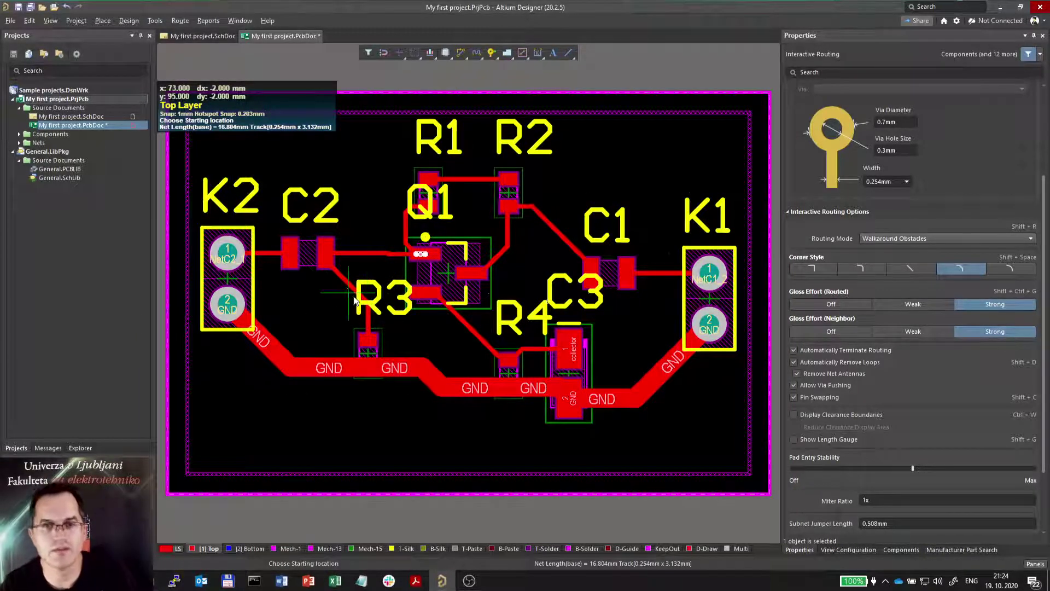
left_click(368, 255)
left_click(366, 331)
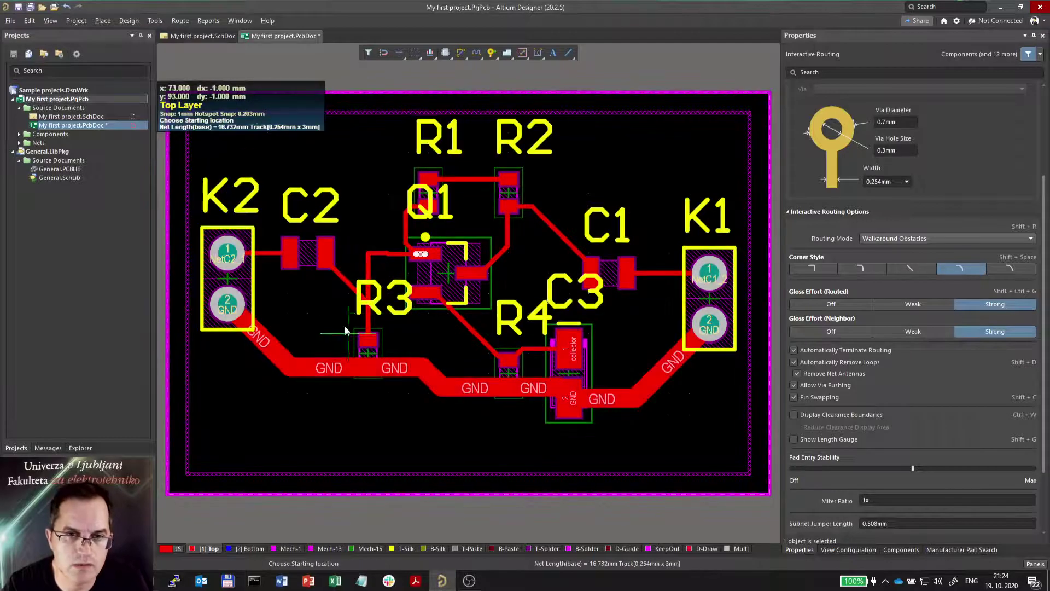
- Slide the diagonal track between C2 and R3's vertical track upward into a horizontal segment
left_click(345, 278)
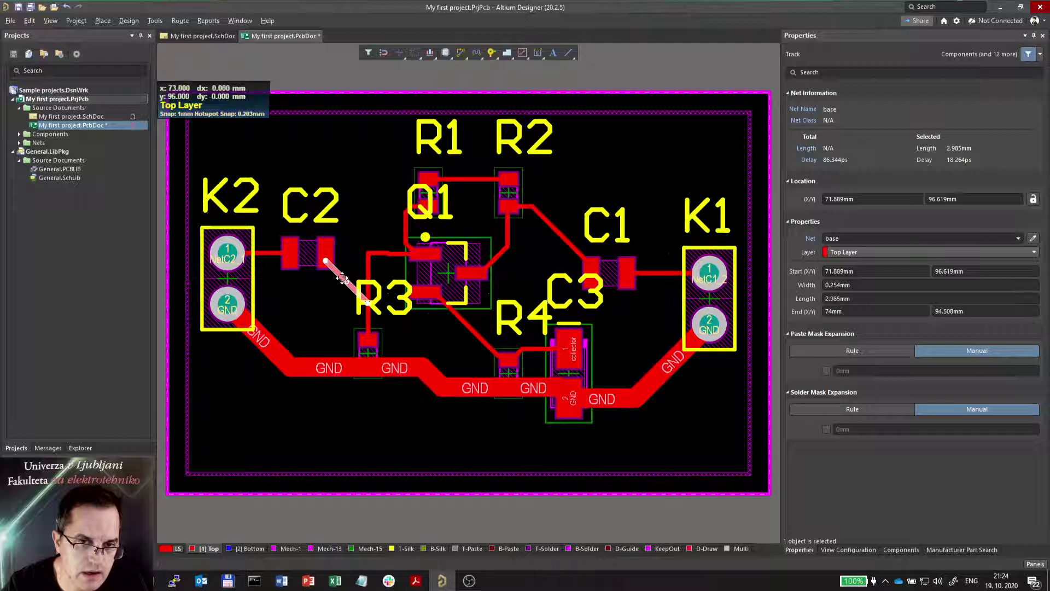
key("Delete")
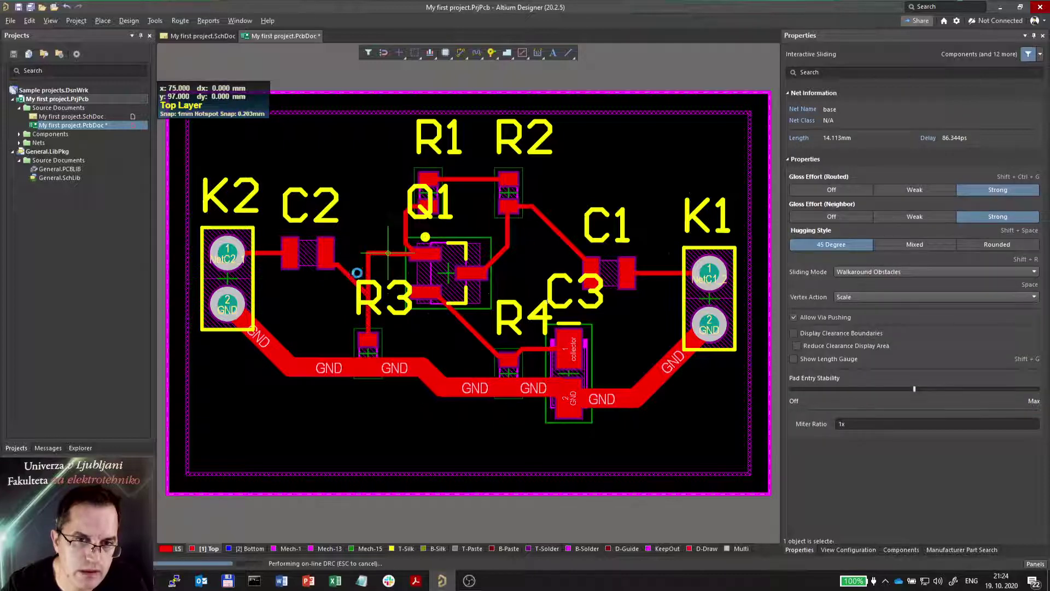
key("ctrl+z")
left_click_drag(353, 280, 378, 256)
left_click(656, 243)
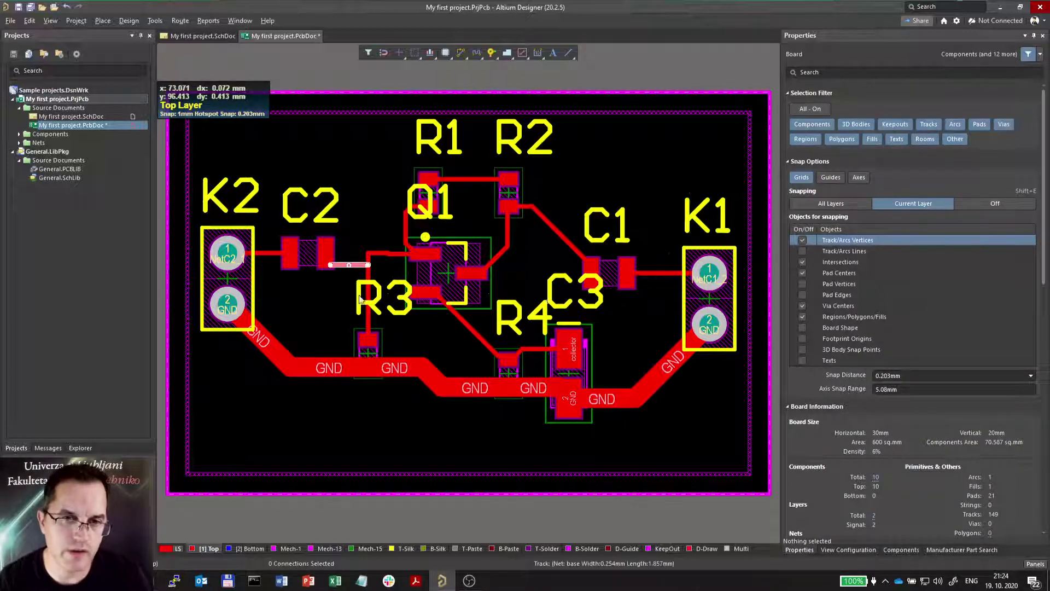
- Delete the base tracks connecting C2, R3 and Q1, including the short segment joining R1's track to Q1
key("ctrl+h")
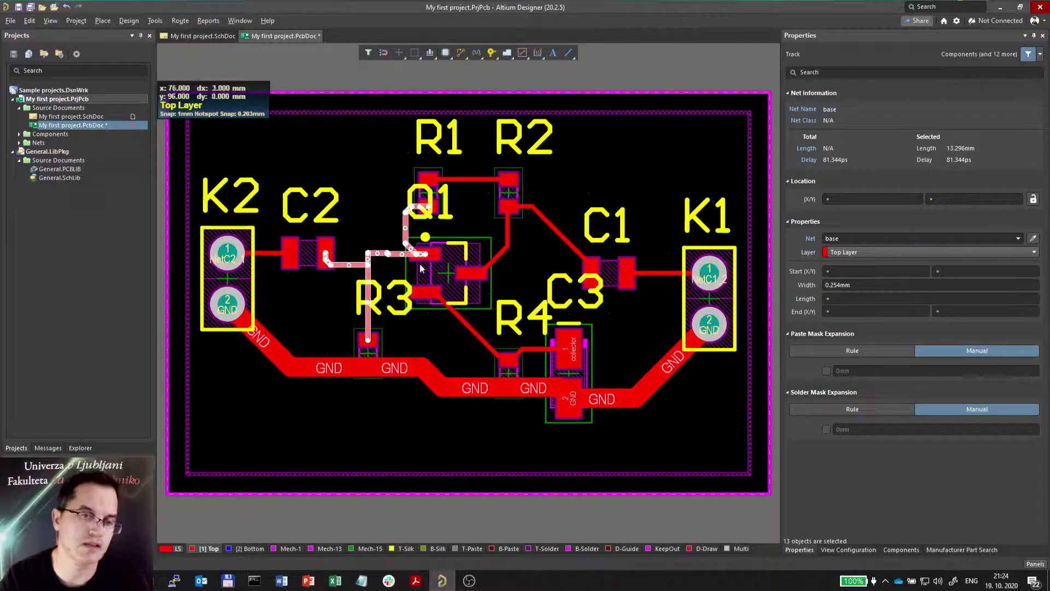
left_click(370, 204)
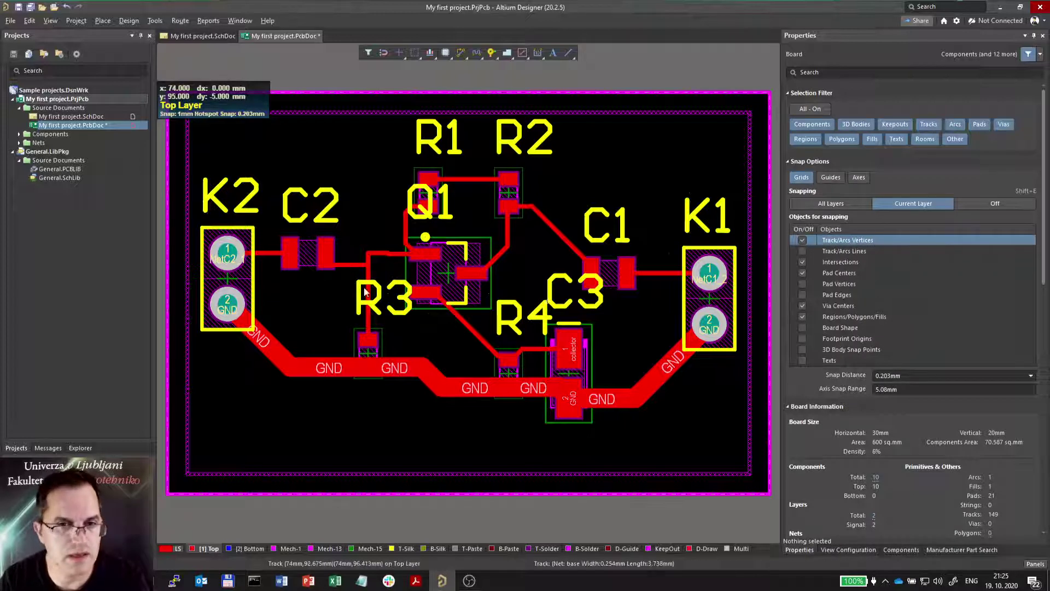
left_click(405, 235)
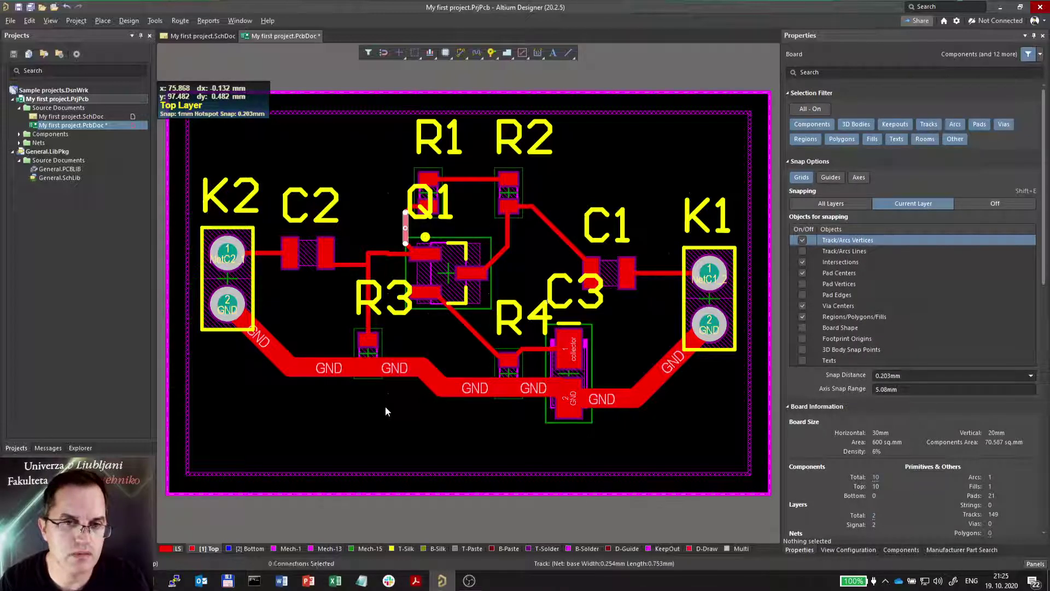
left_click_drag(406, 214, 409, 250)
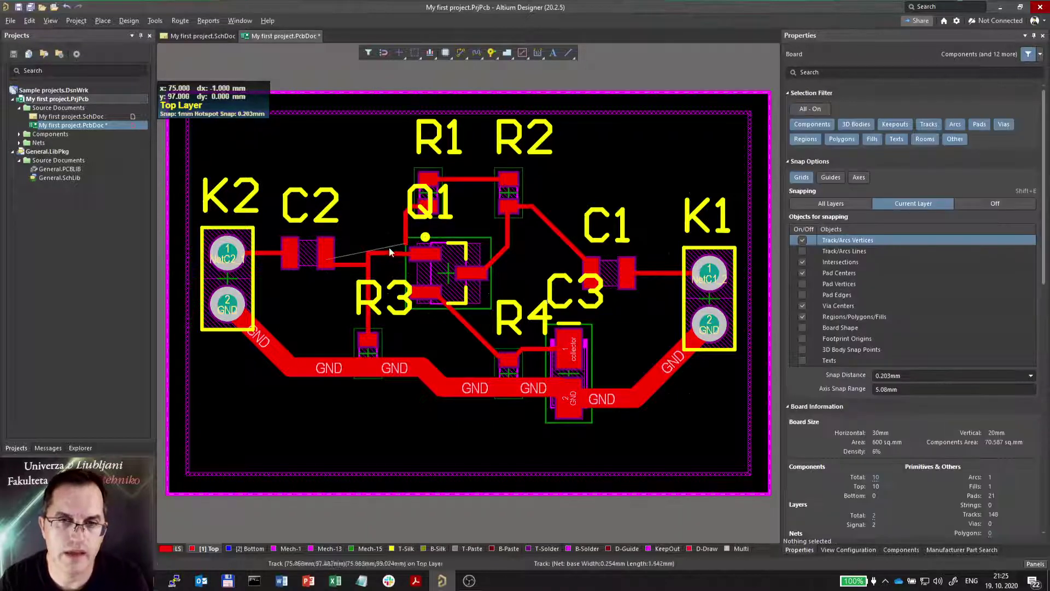
key("ctrl+h")
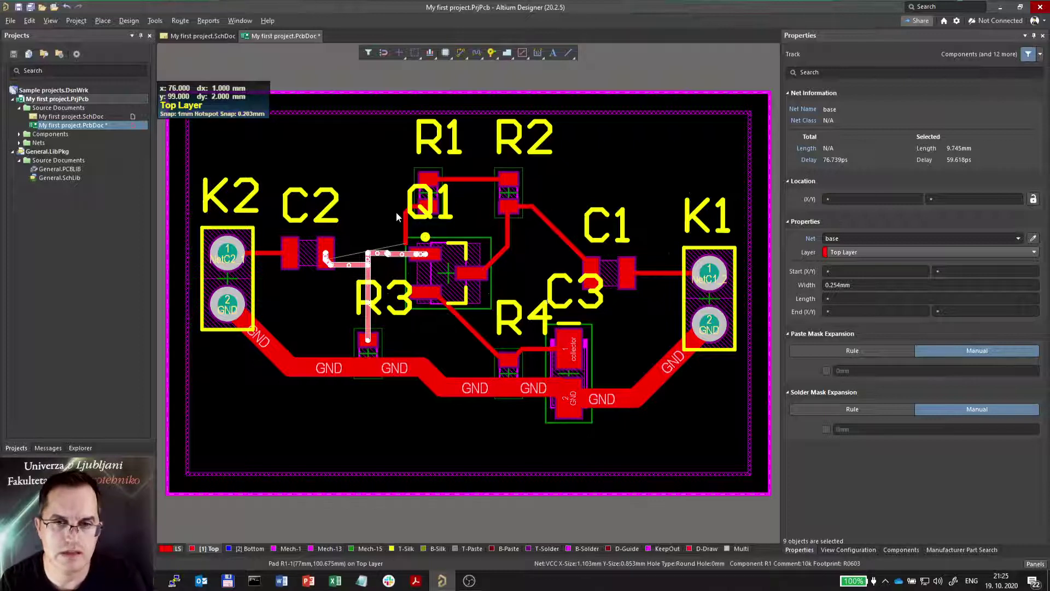
key("Delete")
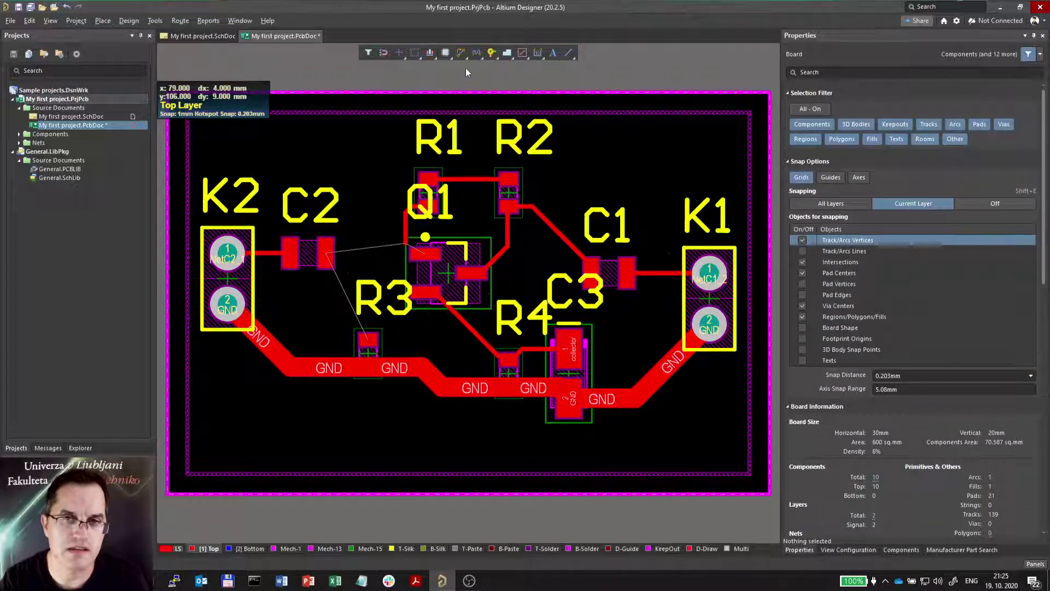
- Route 0.254 mm tracks from R3's upper pad and C2's right pad to Q1's base pad on the Top Layer
left_click(460, 52)
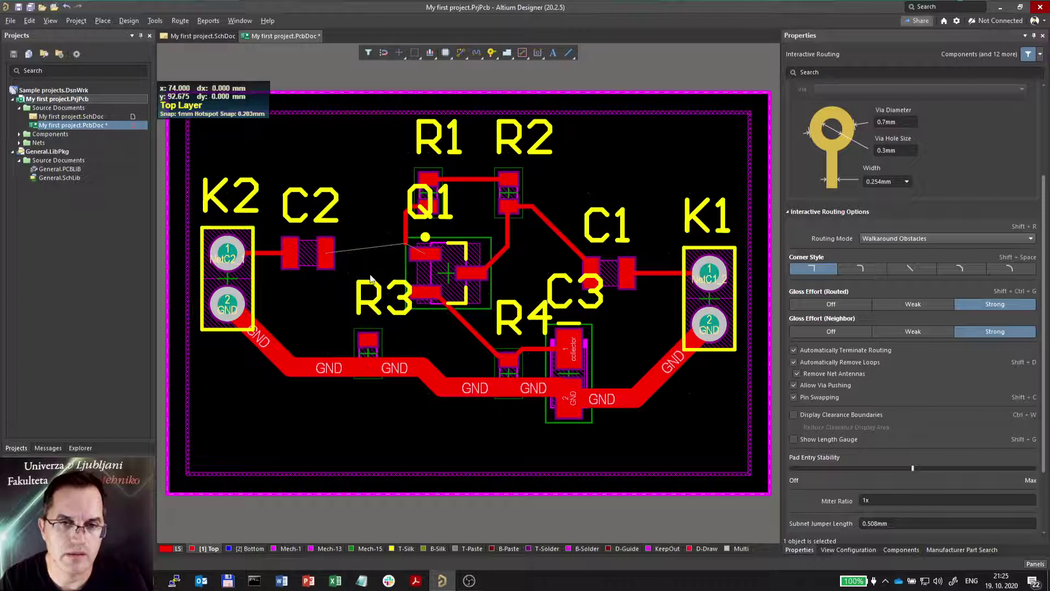
left_click(372, 342)
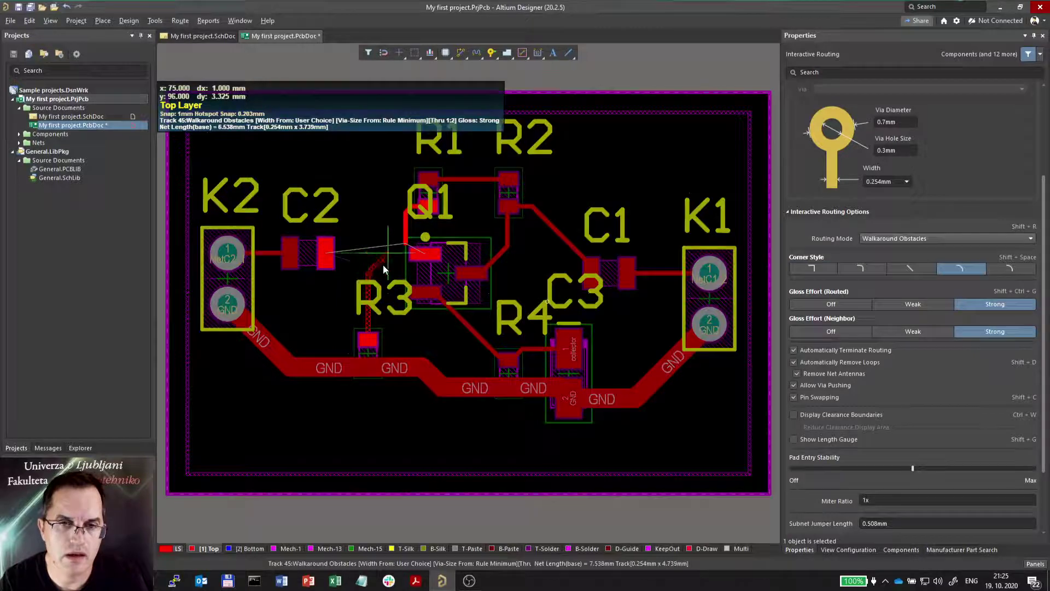
left_click(422, 255)
left_click(330, 253)
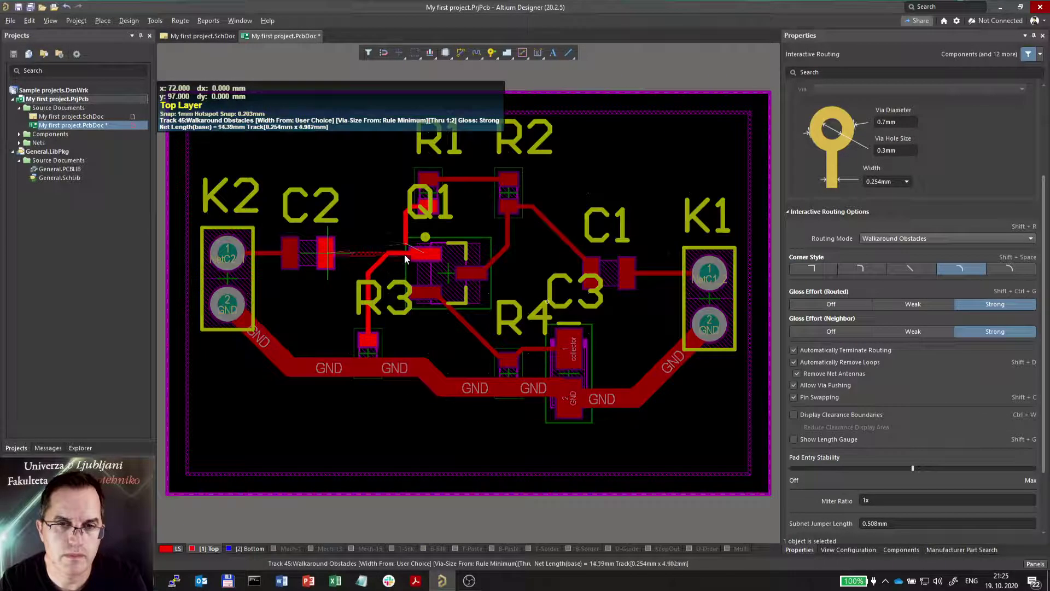
left_click(414, 255)
- Route R1's lower pad straight down to Q1's base pad
left_click(421, 207)
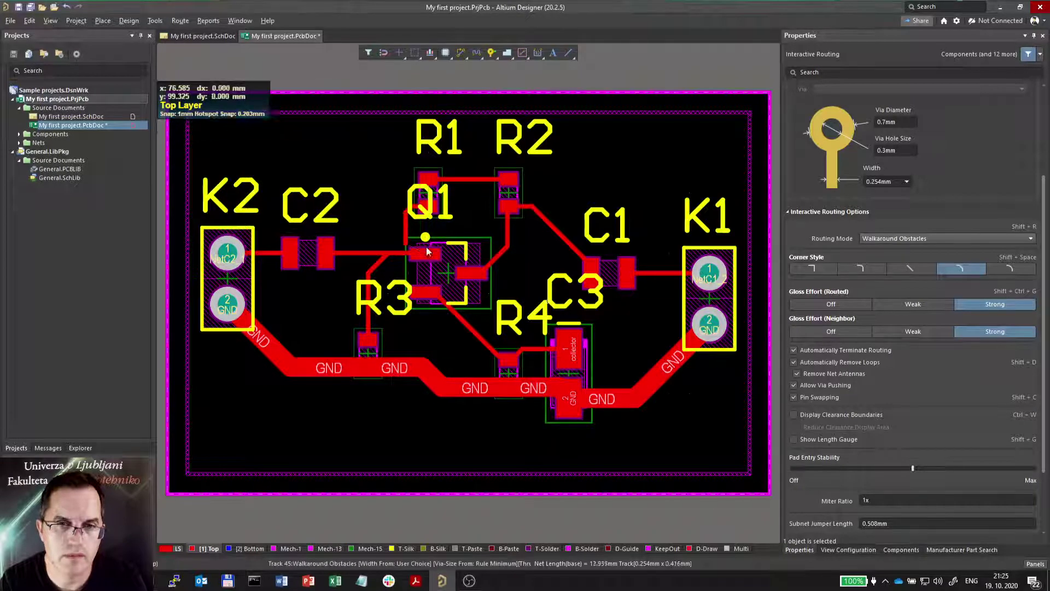
left_click(425, 252)
right_click(345, 252)
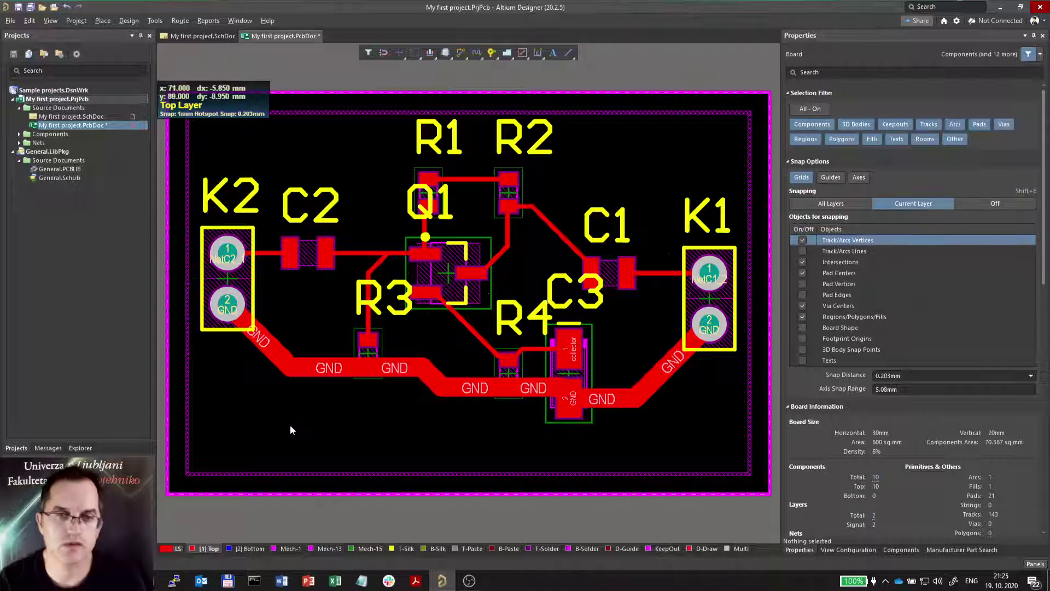
- Select the GND track segments from K2 to K1 and the collector connection one by one, and clear the selection
left_click(277, 348)
left_click(350, 367, "shift")
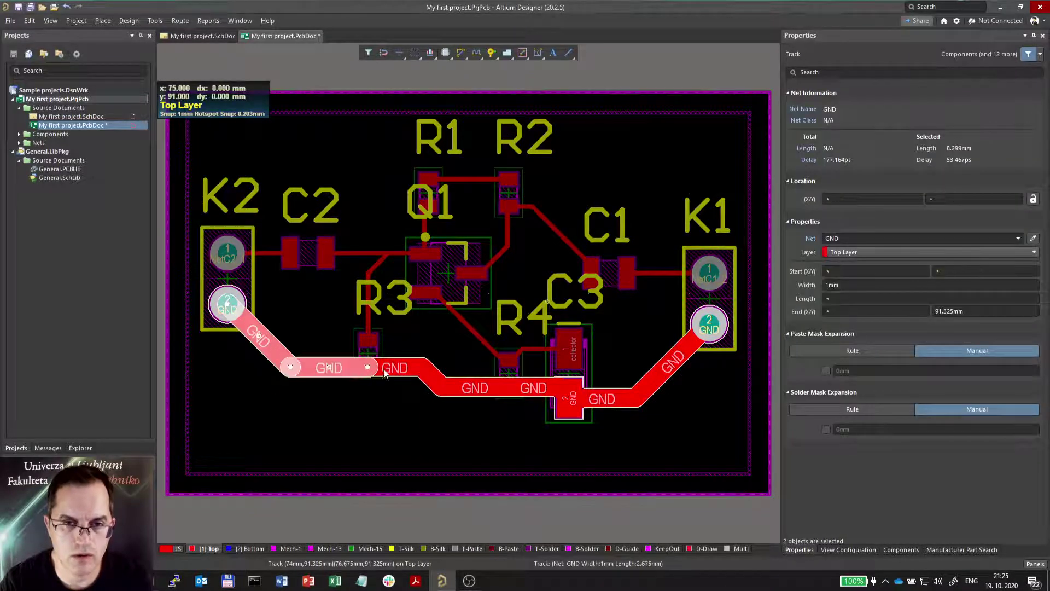
left_click(394, 367, "shift")
left_click(431, 378, "shift")
left_click(474, 387, "shift")
left_click(534, 387, "shift")
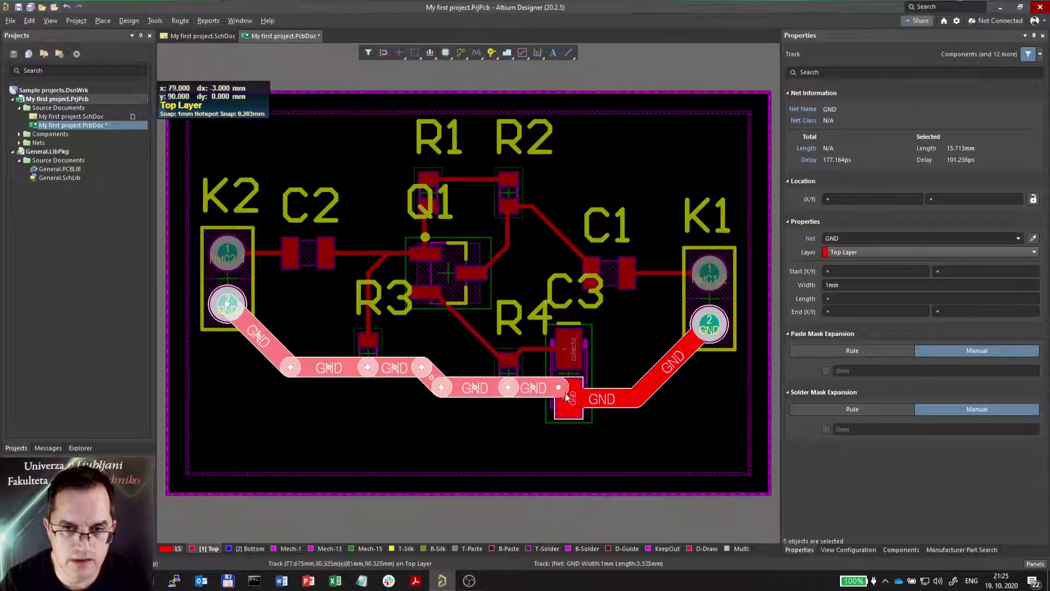
left_click(608, 405, "shift")
left_click(671, 365, "shift")
left_click(545, 349, "shift")
left_click(425, 292, "shift")
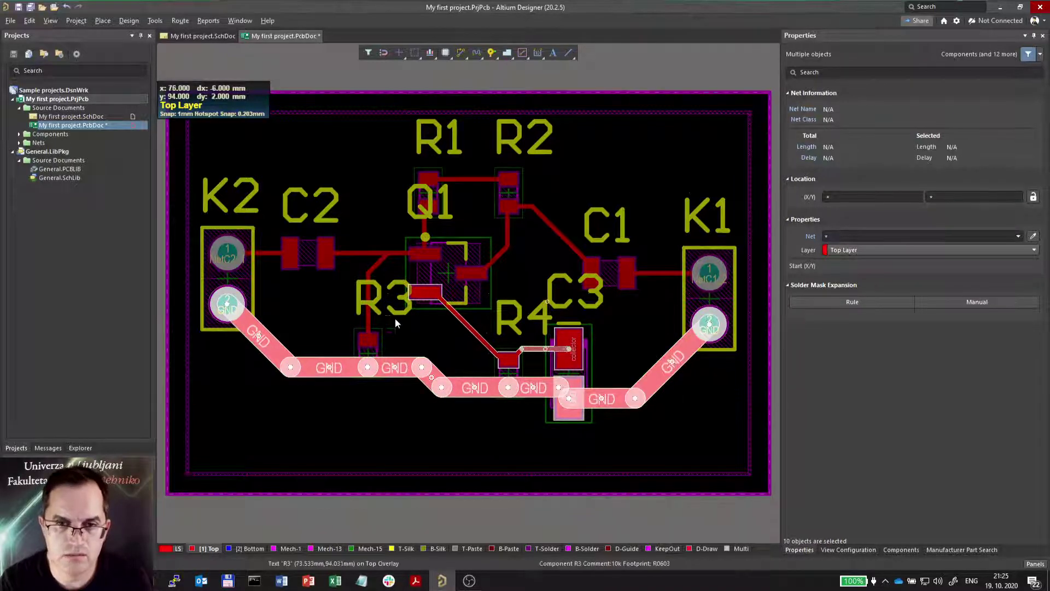
left_click(480, 435)
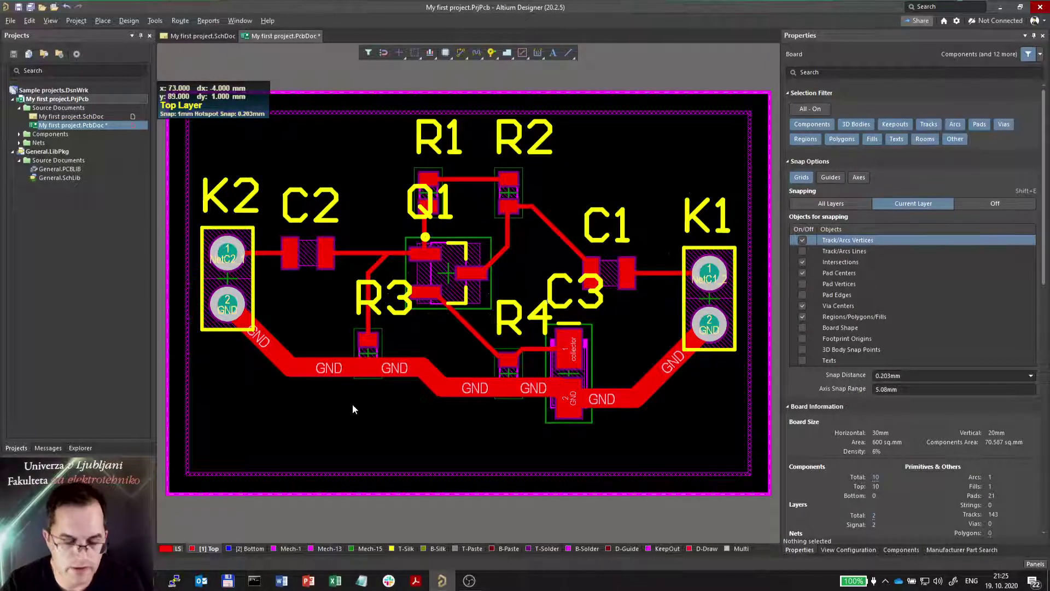
- Restrict the selection filter to Tracks only
left_click(370, 52)
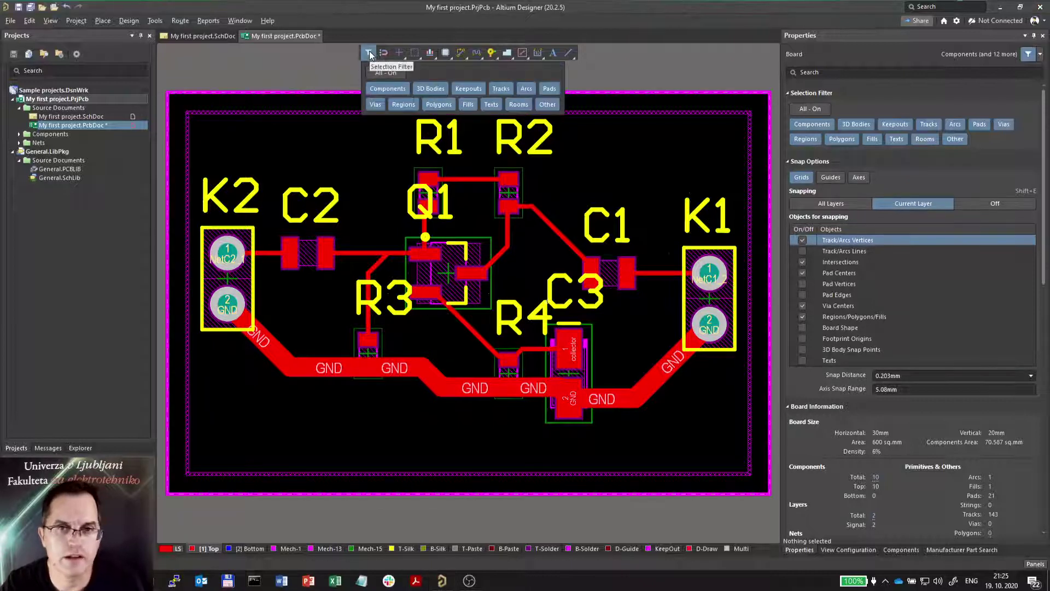
left_click(393, 73)
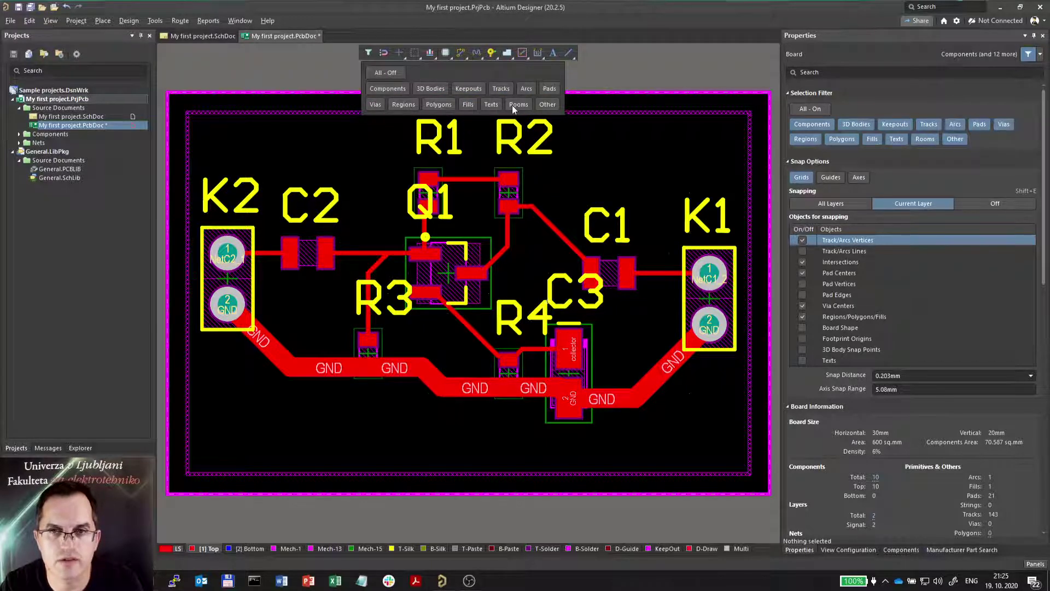
left_click(501, 88)
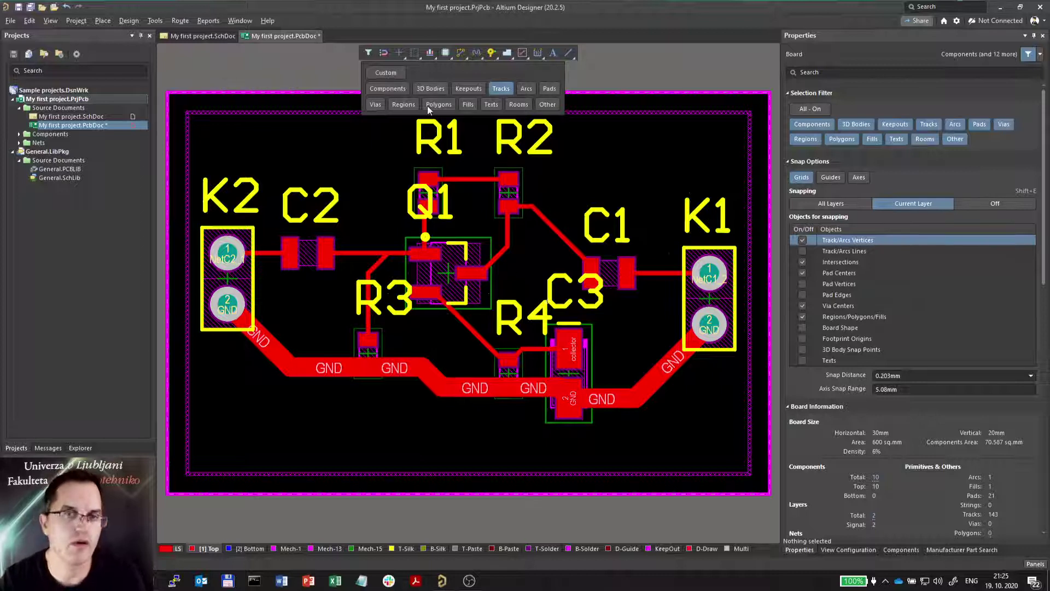
- Select every track including the board outline, clear it, select only the tracks inside the outline by area, and clear that too
scroll(338, 186, "down", 2, "ctrl")
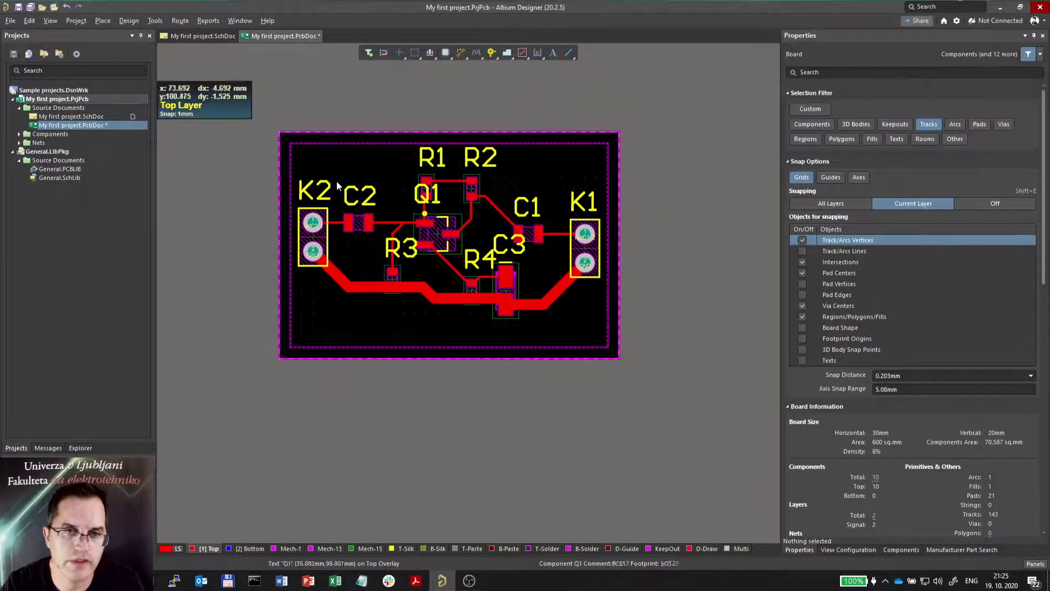
key("ctrl+a")
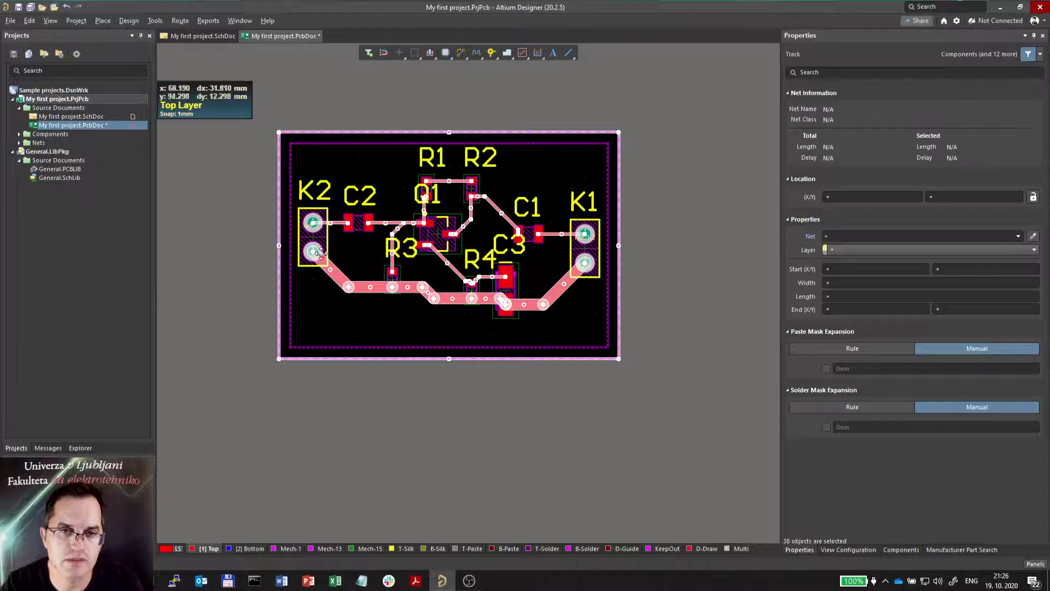
scroll(279, 353, "up", 3, "ctrl")
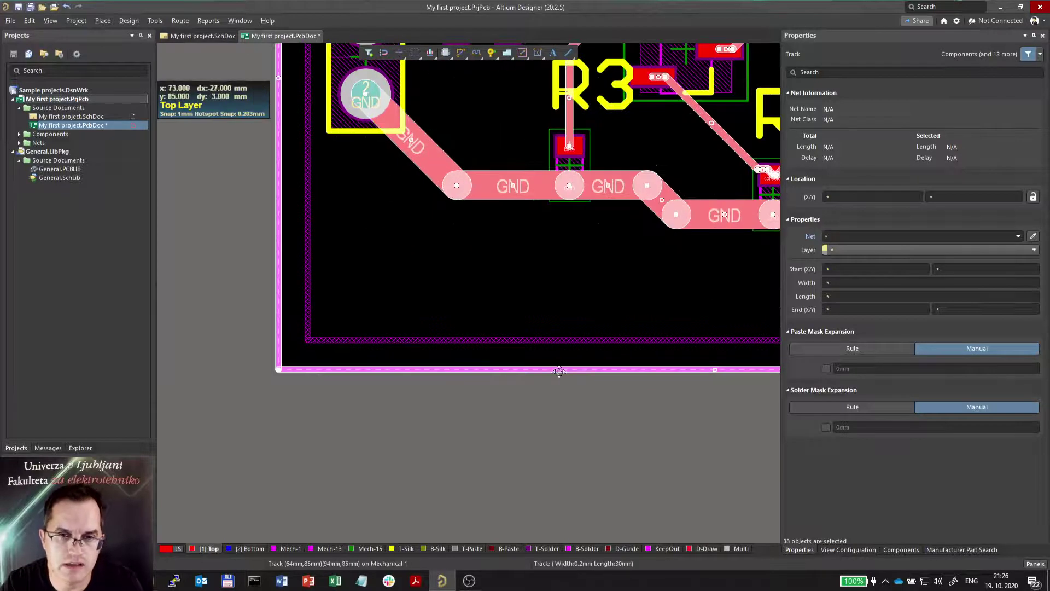
scroll(553, 374, "down", 4, "ctrl")
right_click_drag(598, 399, 466, 410)
scroll(555, 344, "up", 2, "ctrl")
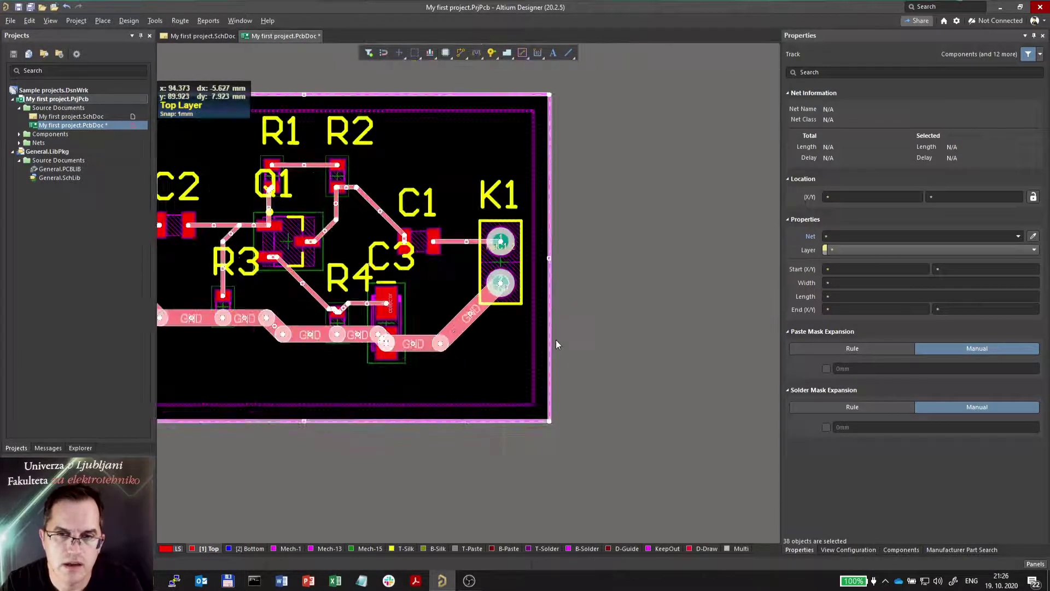
scroll(556, 344, "up", 2, "ctrl")
scroll(670, 271, "down", 5, "ctrl")
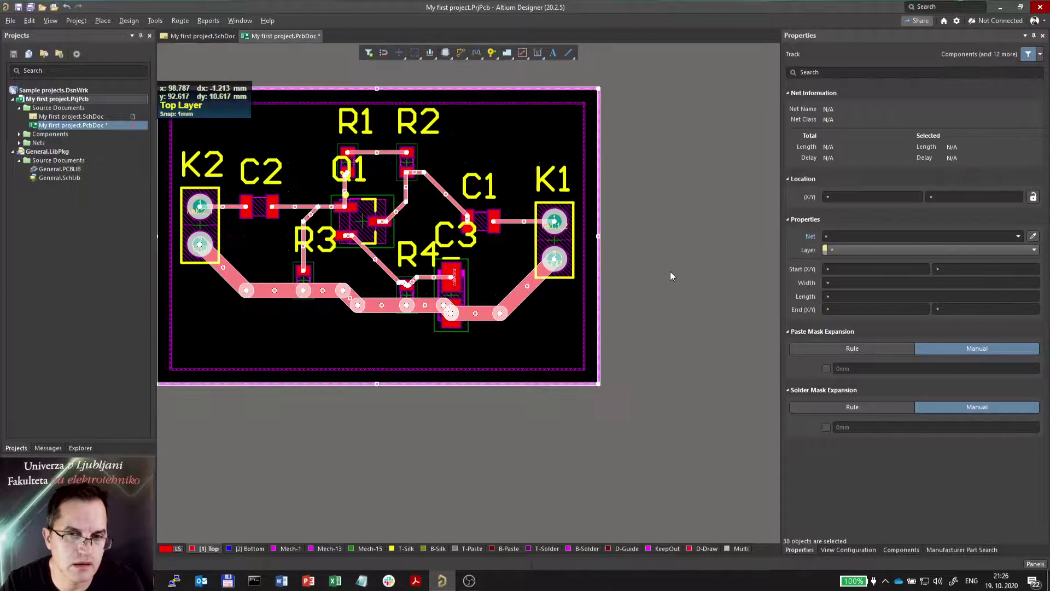
scroll(457, 156, "up", 2, "ctrl")
left_click(372, 251)
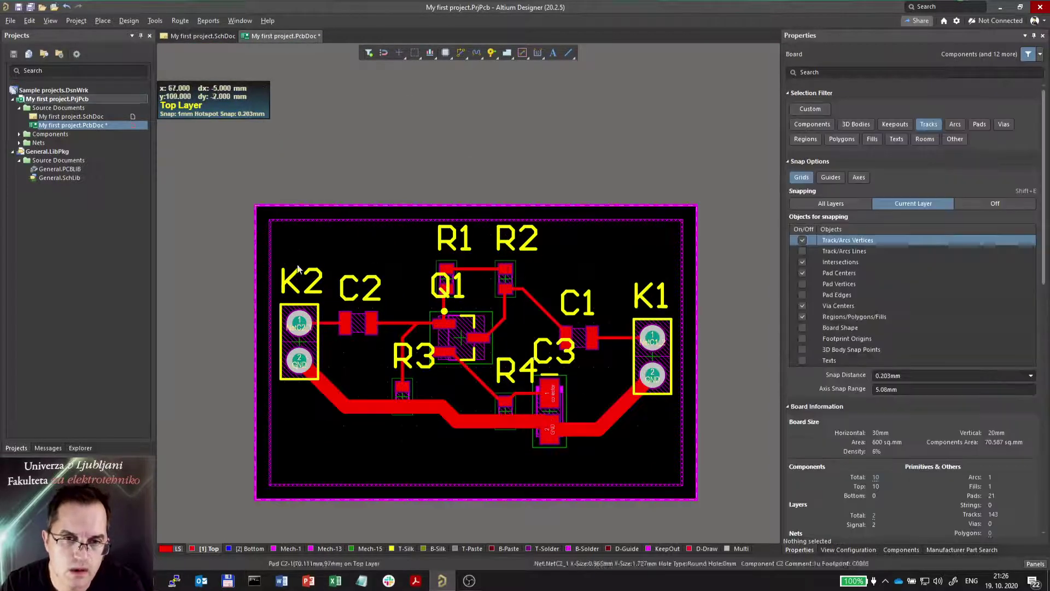
left_click_drag(282, 228, 669, 454)
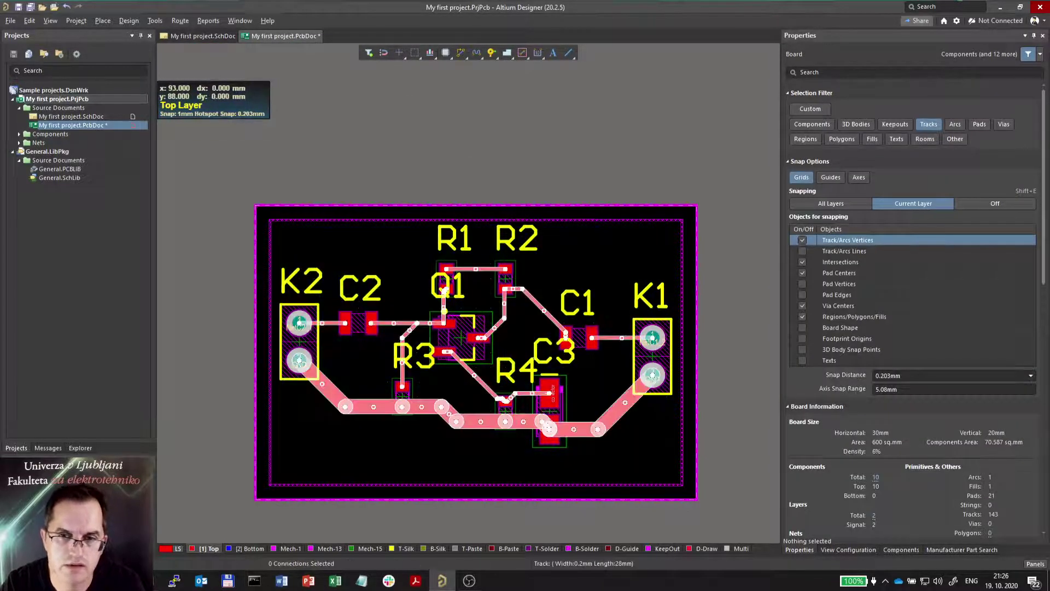
left_click(470, 339)
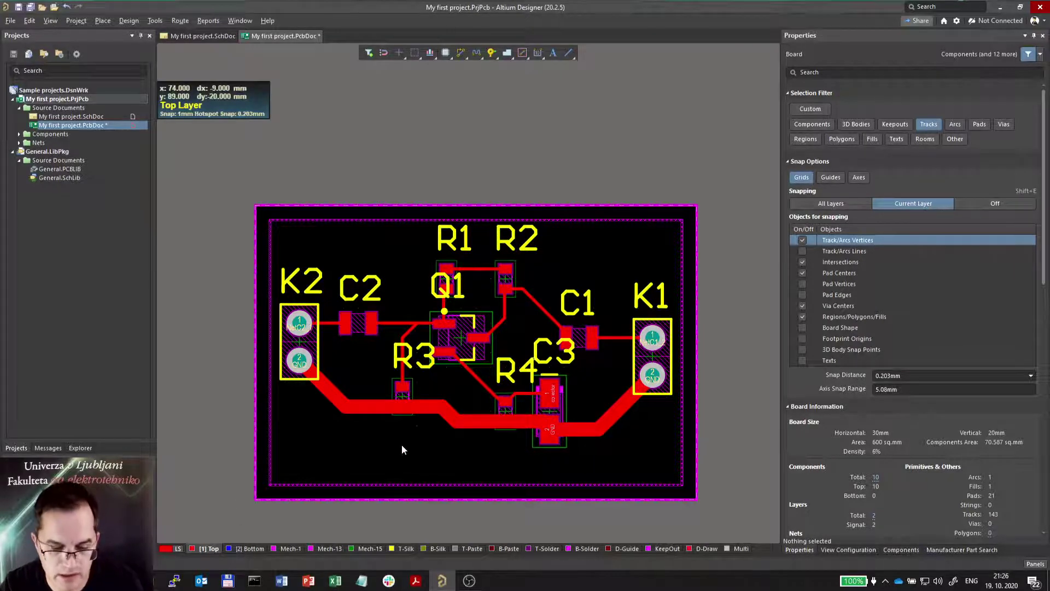
- Cycle the Top Layer's single-layer display modes, area-select its tracks while other layers are hidden, and restore the all-layer view
key("shift+s")
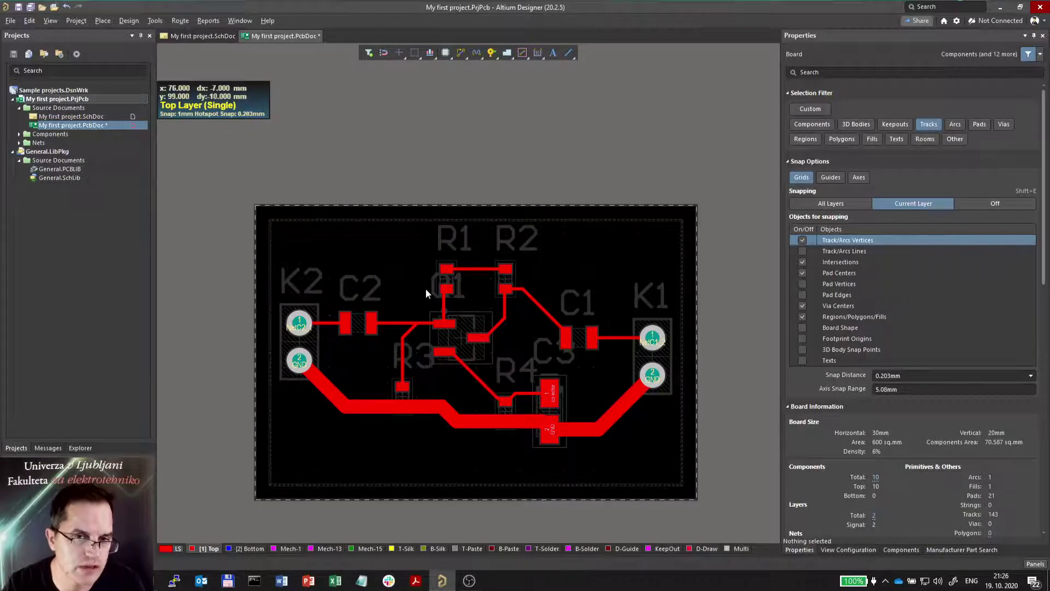
key("shift+s")
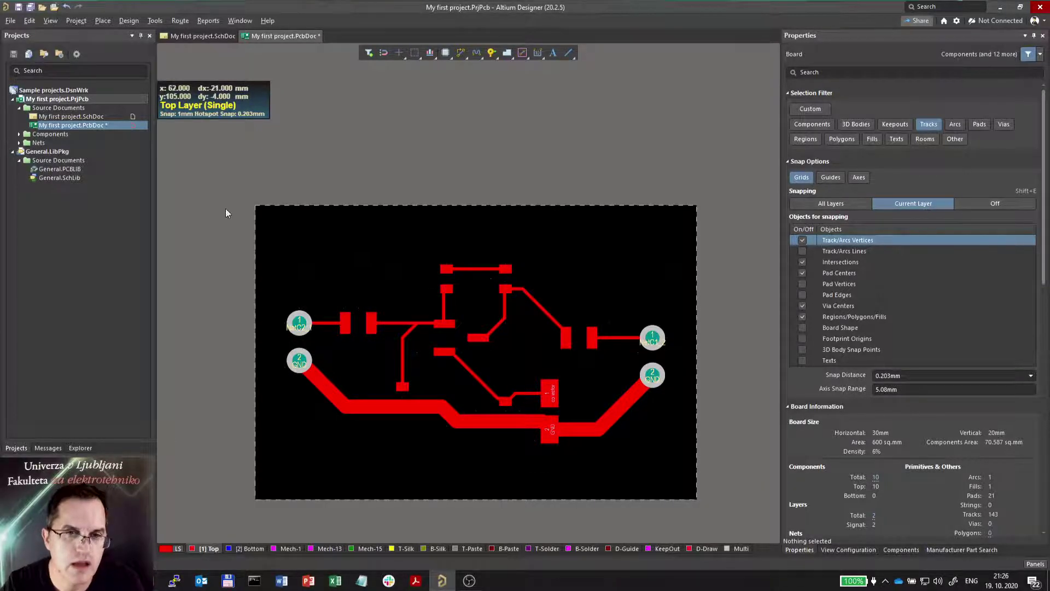
left_click_drag(218, 203, 691, 488)
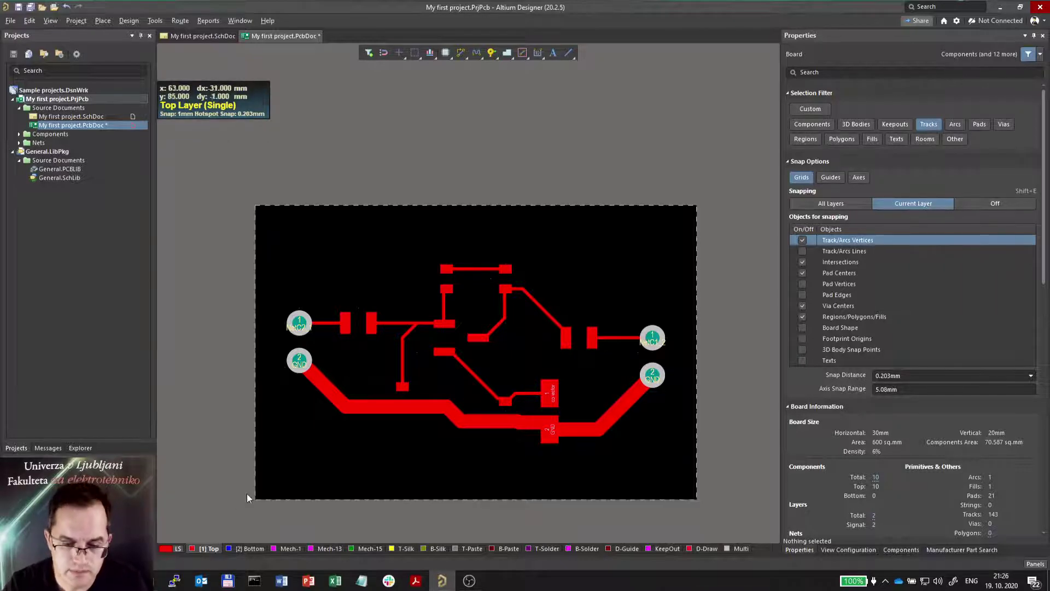
key("shift+s")
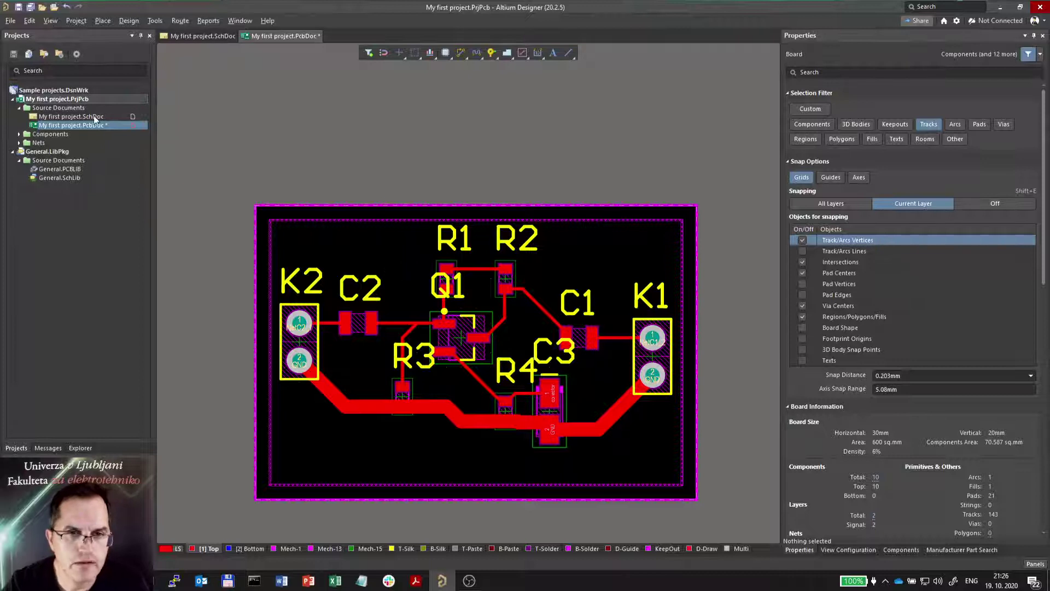
- Open My first project.SchDoc and place a copy of connector K2 in the free area above and left of the amplifier circuit
scroll(438, 310, "up", 4, "ctrl")
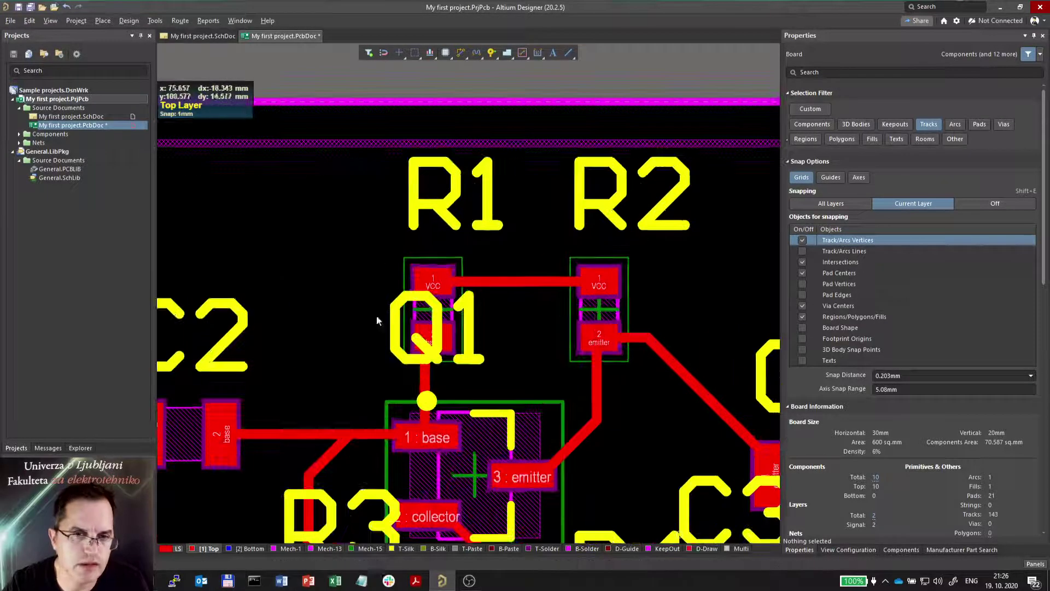
scroll(413, 208, "down", 5, "ctrl")
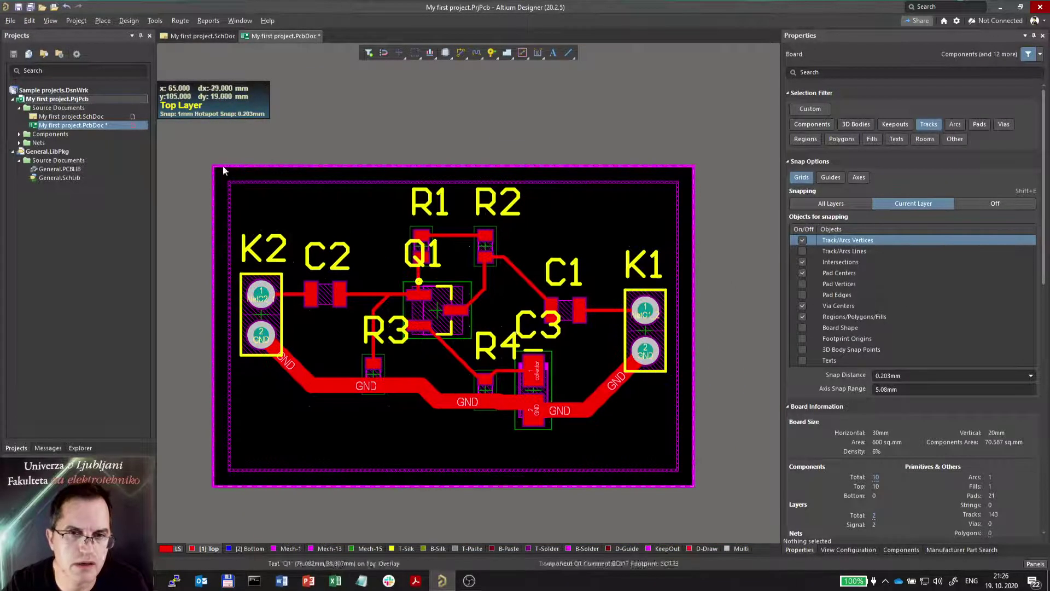
double_click(71, 116)
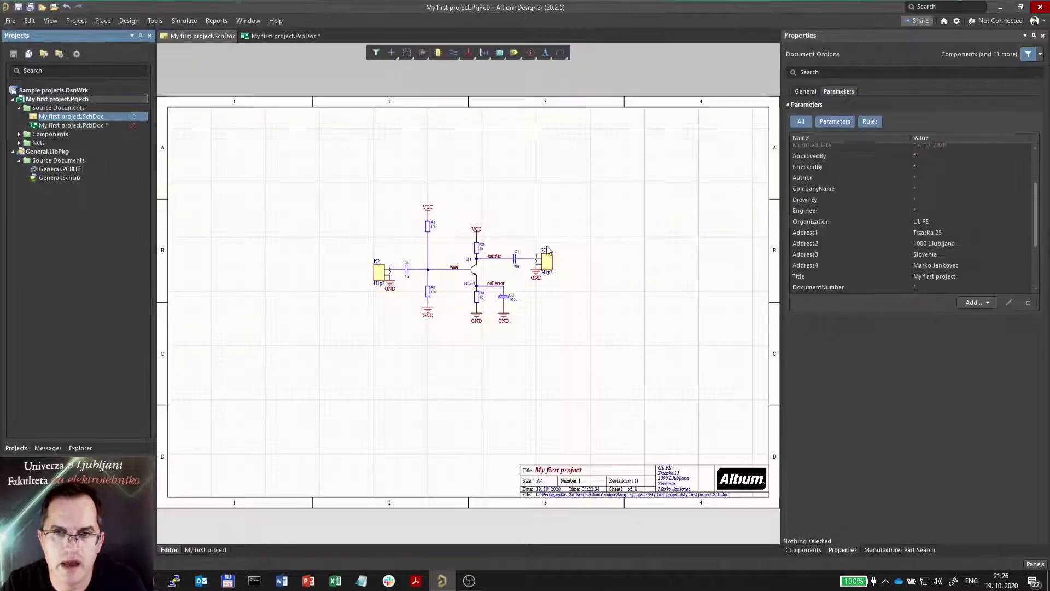
scroll(393, 251, "up", 3, "ctrl")
left_click_drag(359, 295, 302, 148, "shift")
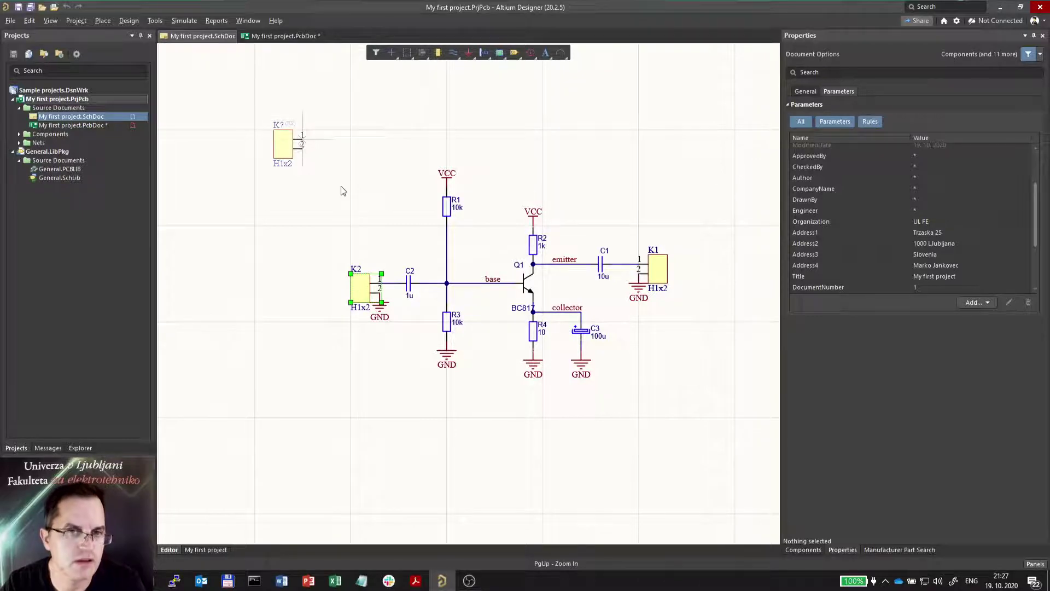
- Copy a GND port onto pin 2 and a VCC port onto pin 1 of the new connector
left_click(381, 309)
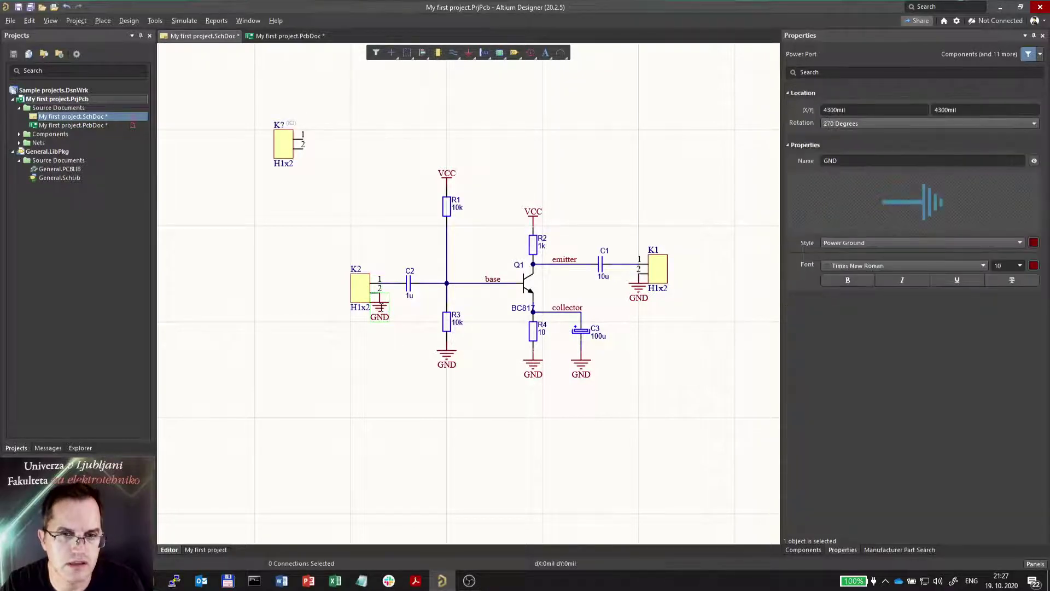
left_click_drag(380, 299, 304, 154, "shift")
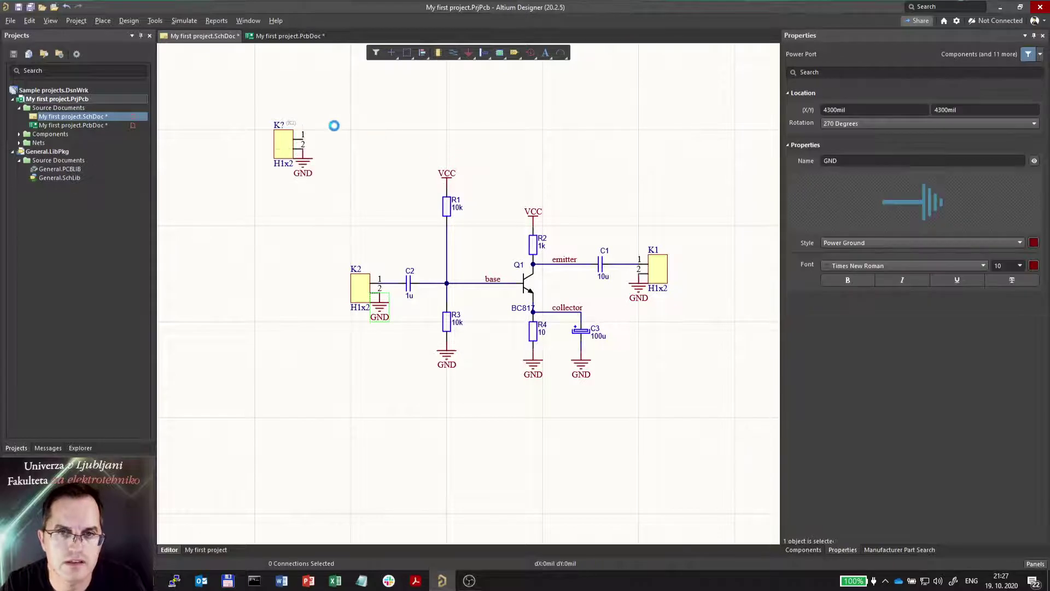
left_click(446, 174)
left_click_drag(446, 174, 303, 126, "shift")
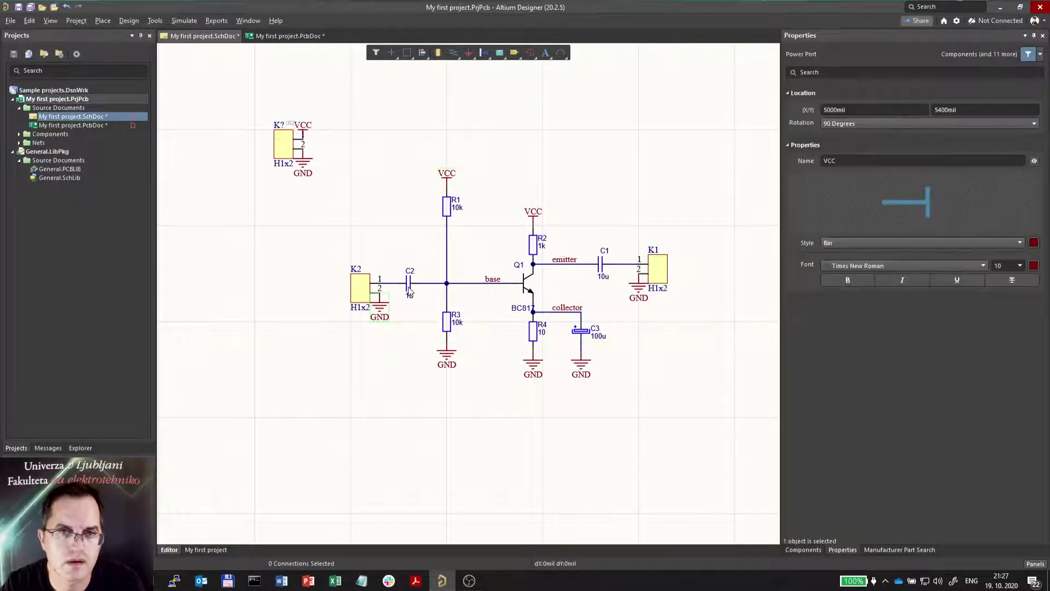
left_click(277, 115)
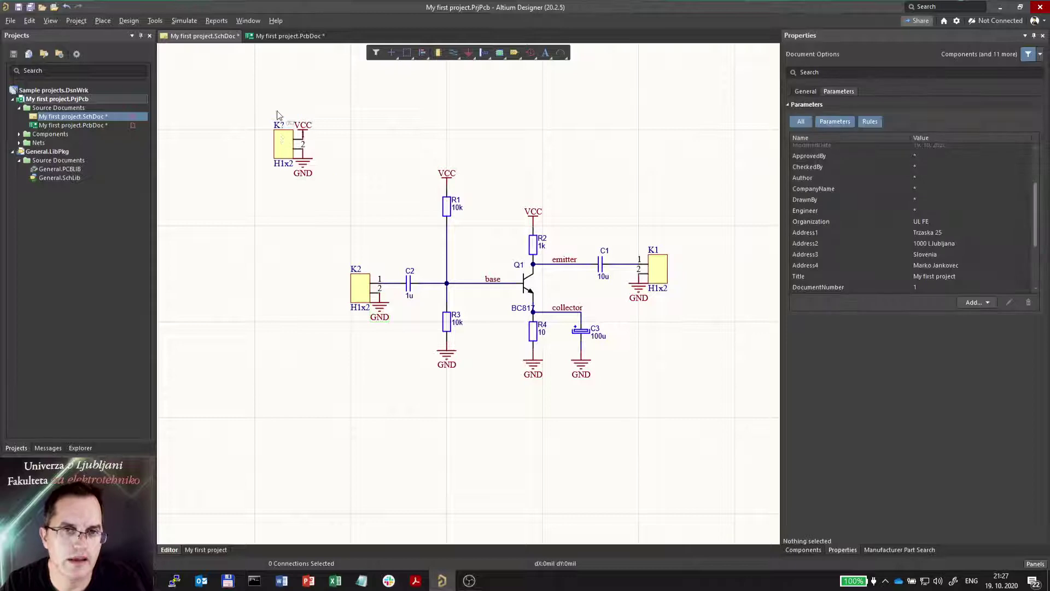
- Annotate the schematic and accept the designator update so the new connector is numbered K3
left_click(156, 21)
mouse_move(218, 147)
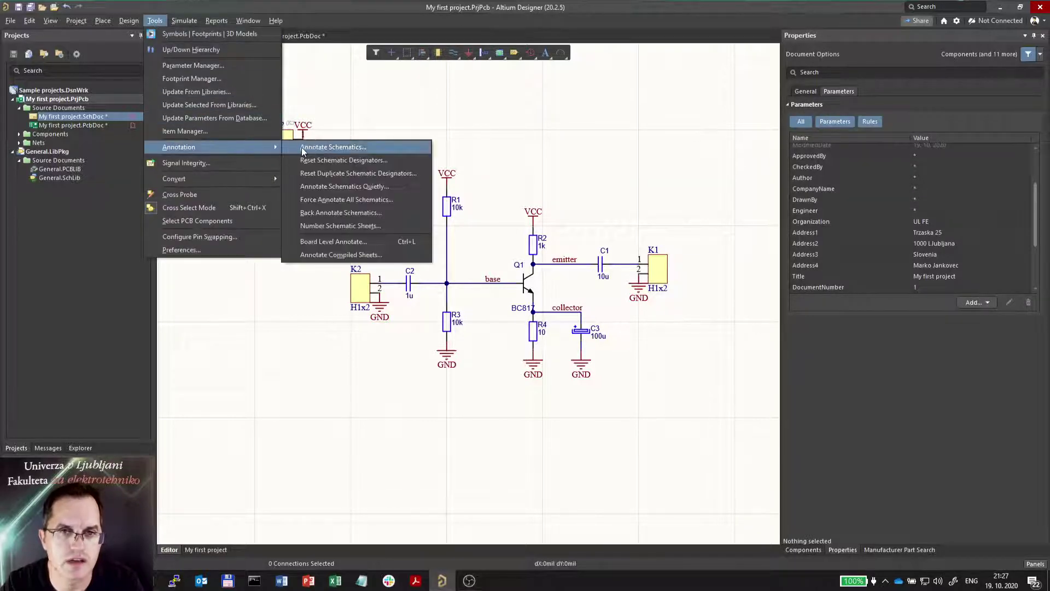
left_click(345, 199)
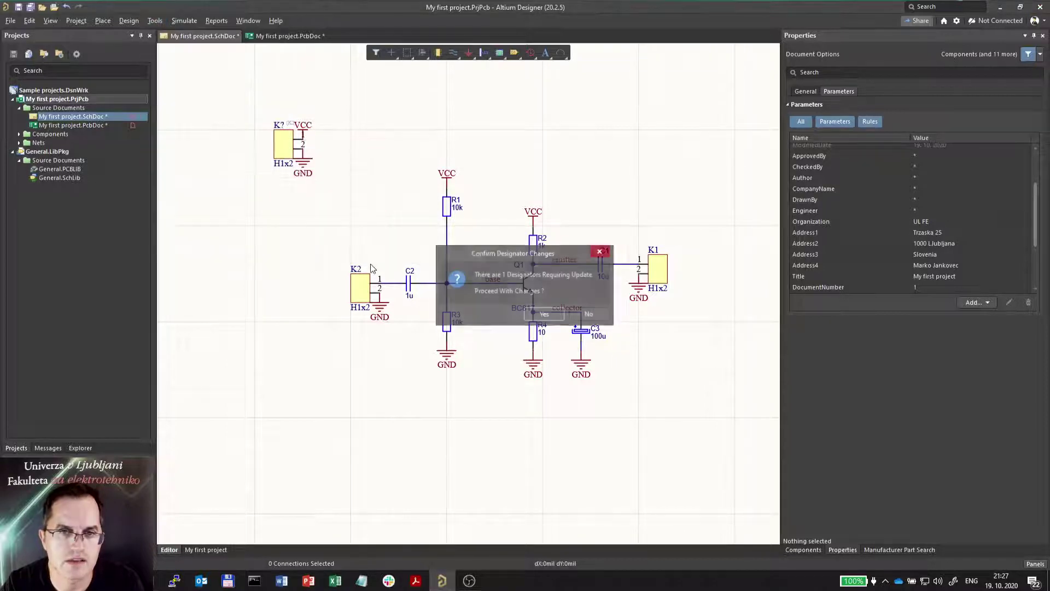
left_click(543, 313)
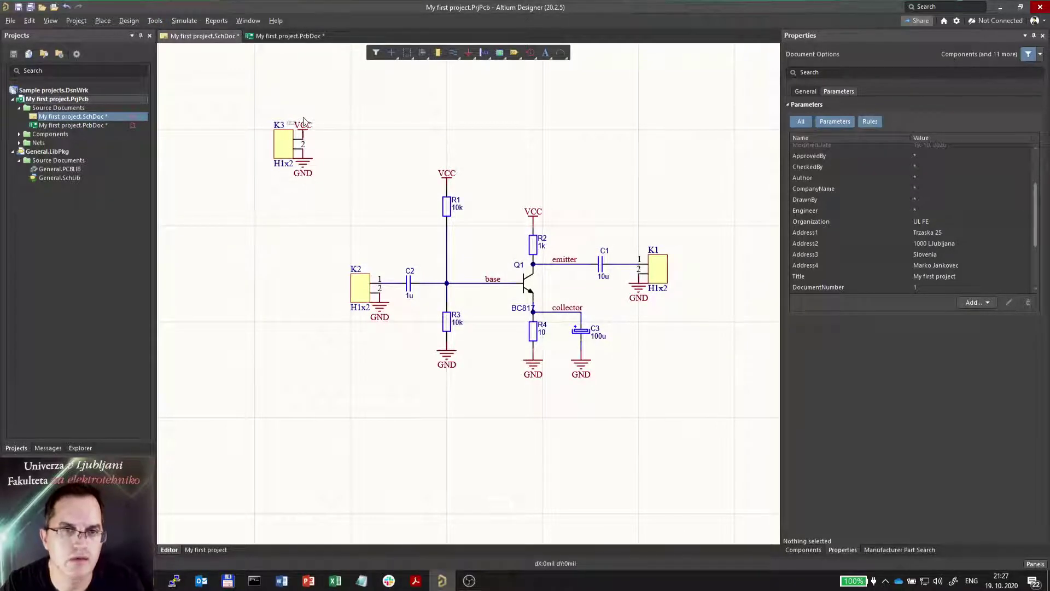
- Update My first project.PcbDoc from the schematic by executing the change order that adds K3 and its VCC and GND pins
double_click(76, 125)
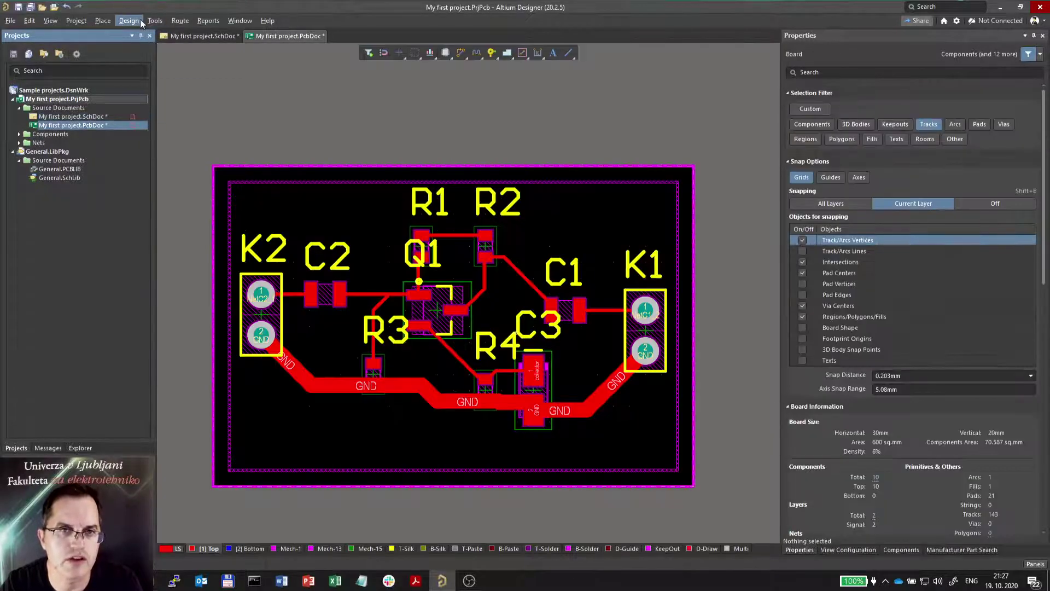
left_click(128, 20)
left_click(156, 45)
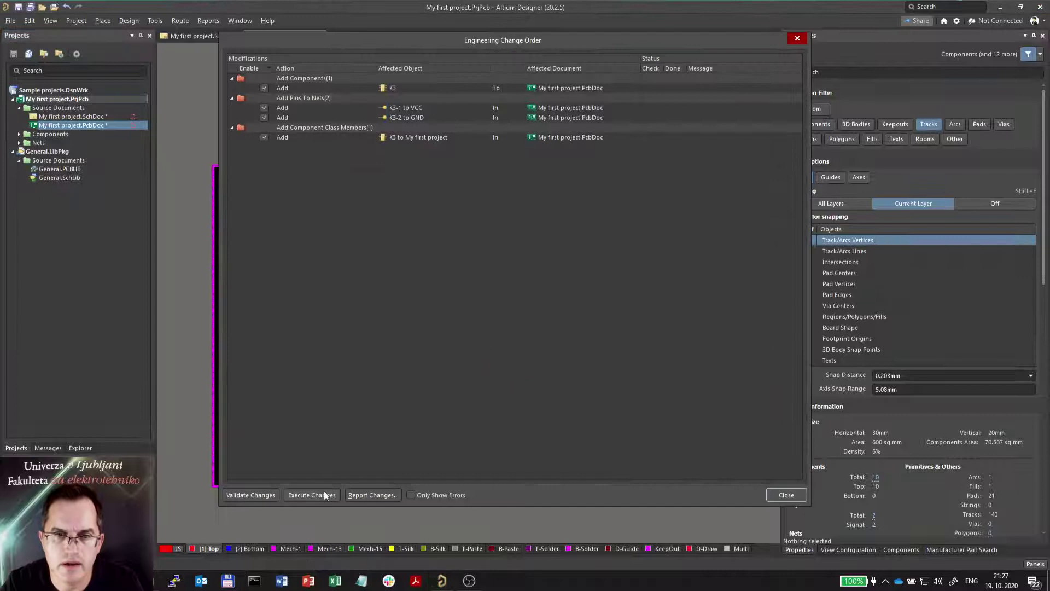
left_click(324, 495)
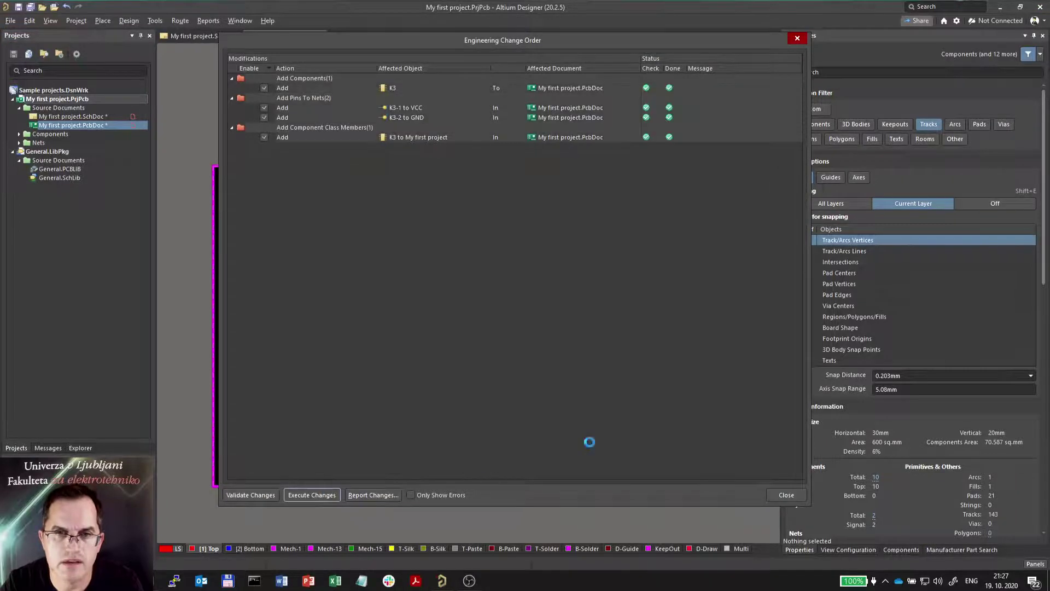
left_click(778, 495)
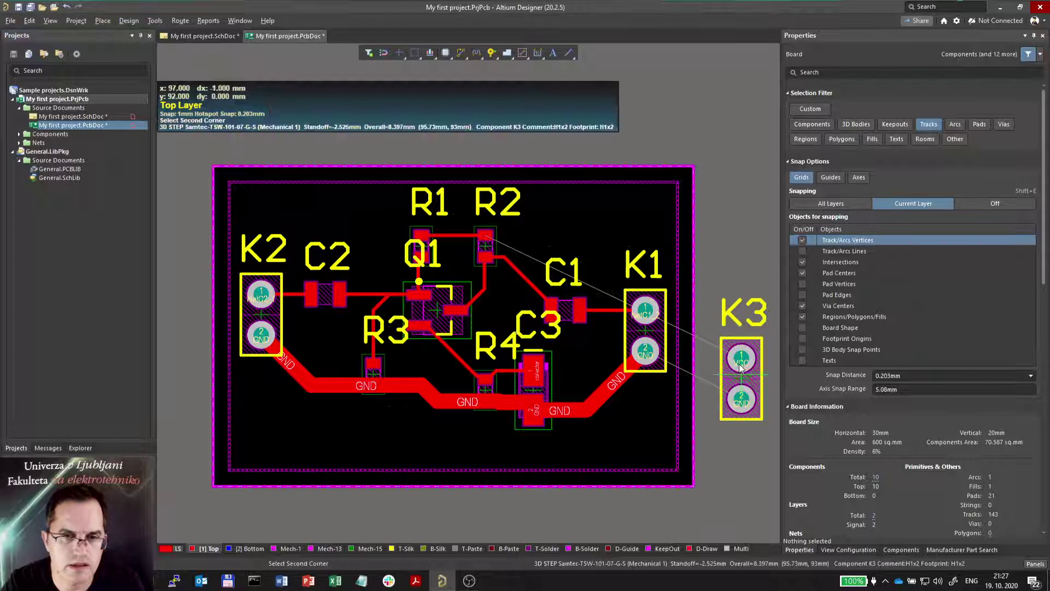
- Enable every object type in the board's selection filter so components can be picked
mouse_move(753, 381)
left_mouse_down()
mouse_move(597, 173)
mouse_move(759, 369)
left_mouse_up()
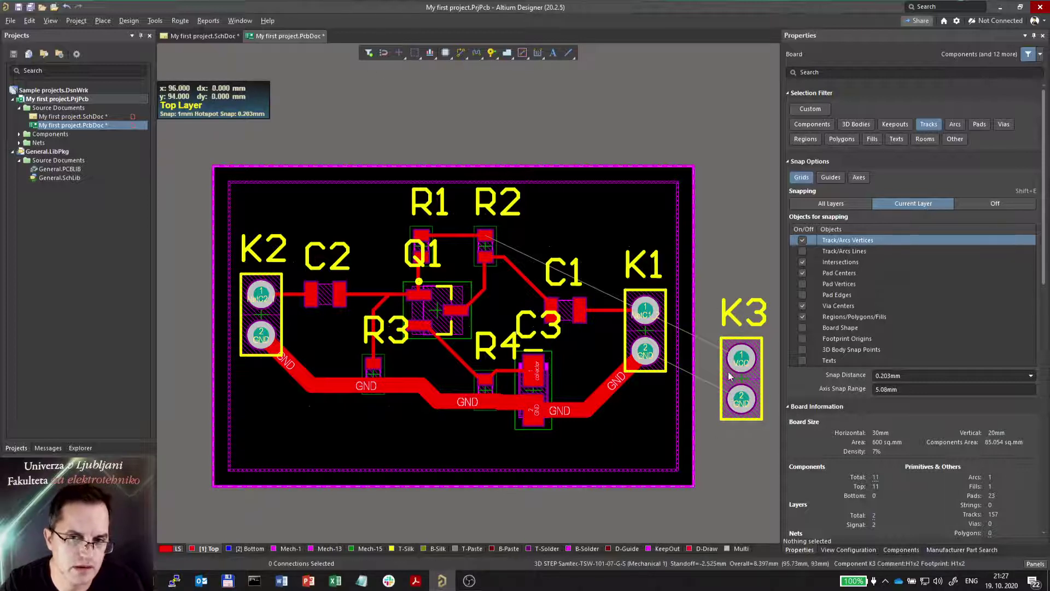
left_click(370, 54)
left_click(382, 77)
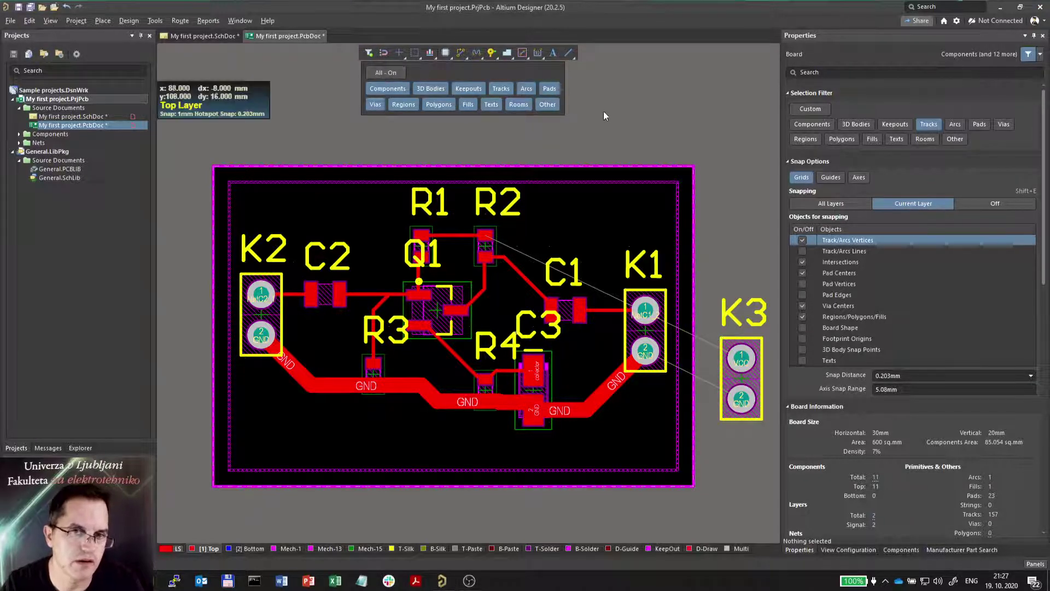
- Move connector K3 onto the board above C2 and rotate it horizontally with its VCC pad facing R1
left_click_drag(742, 353, 365, 230)
key("space")
key("r")
key("shift+r")
key("shift+r")
key("space")
key("space")
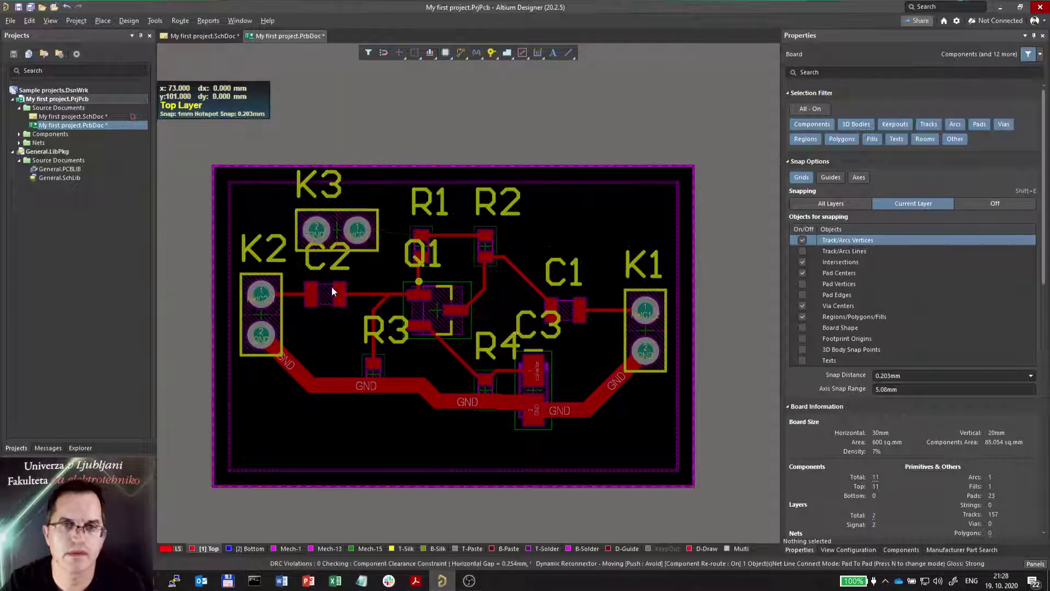
- Route K3's VCC pad to R1, and K3's GND pad around K2 to K2's GND pad with a 0.5 mm top-layer track
left_click(461, 53)
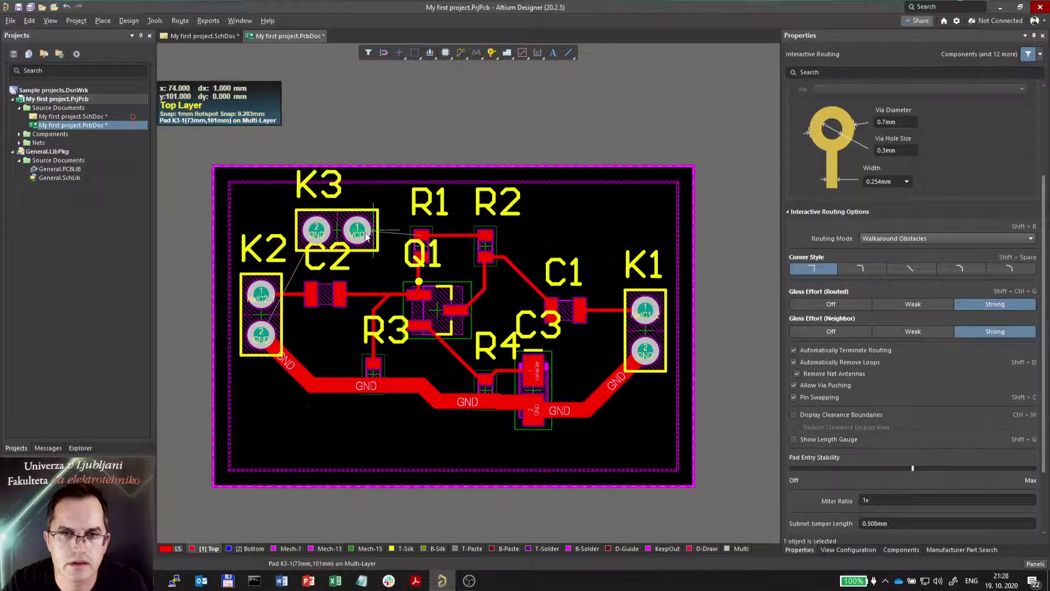
left_click(316, 229)
key("shift+space")
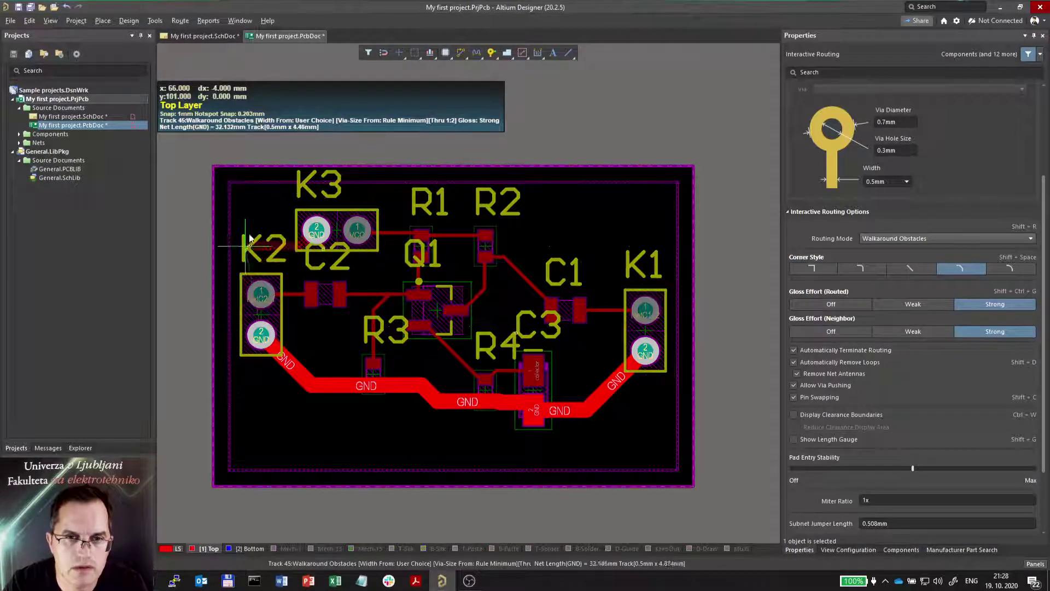
key("Tab")
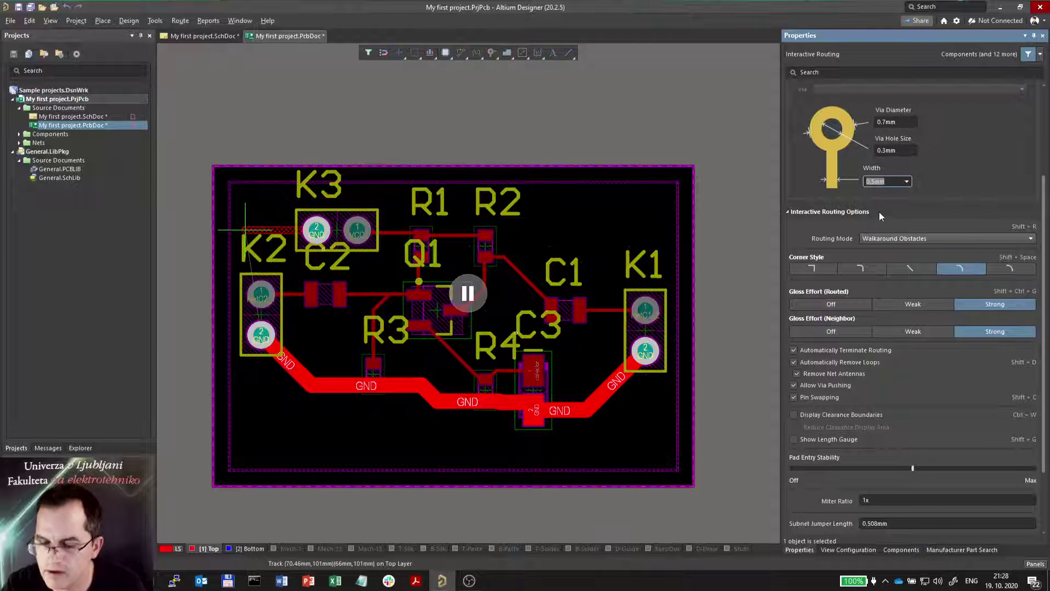
key("Return")
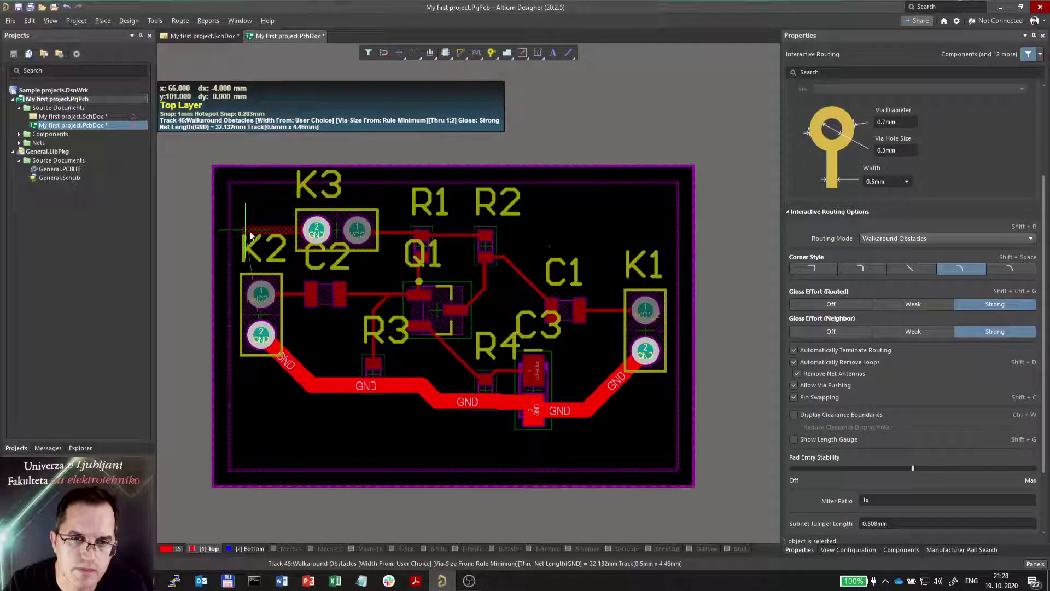
left_click(260, 338)
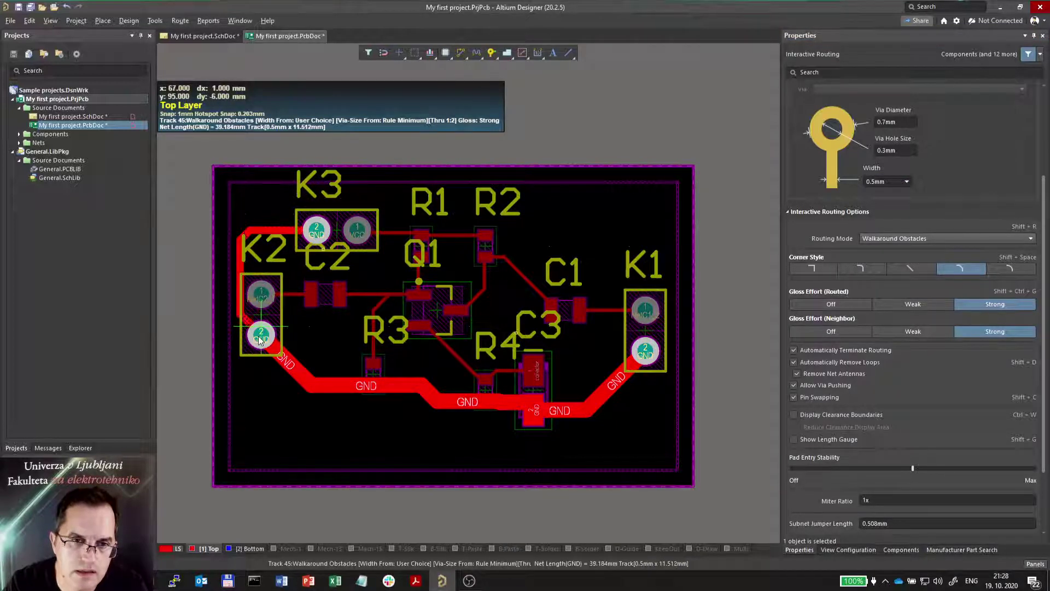
right_click(306, 421)
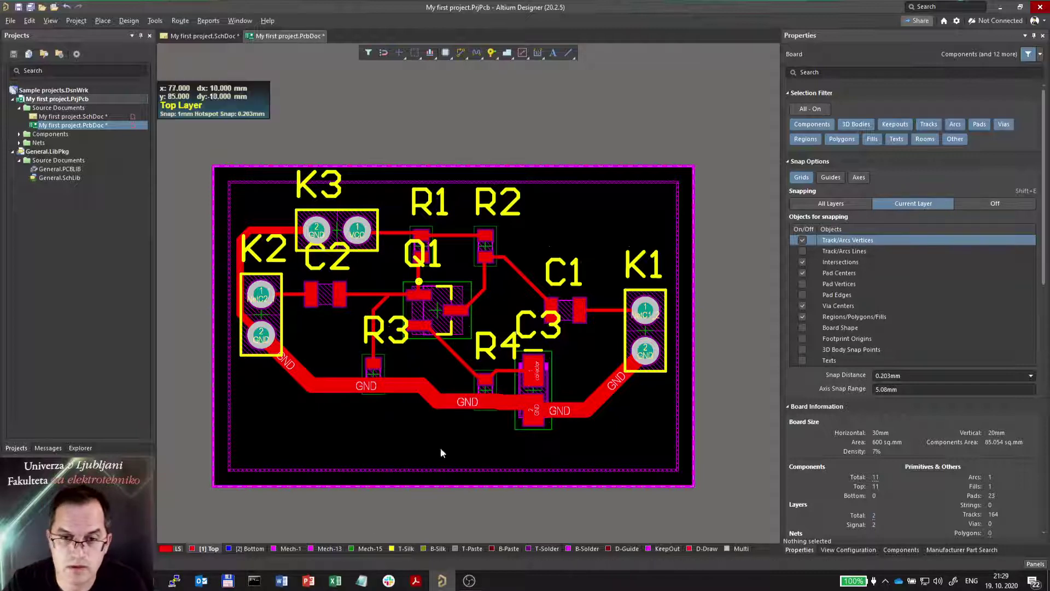
- Make the top silkscreen layer active and inspect its designators and outlines in single-layer view
left_click(408, 548)
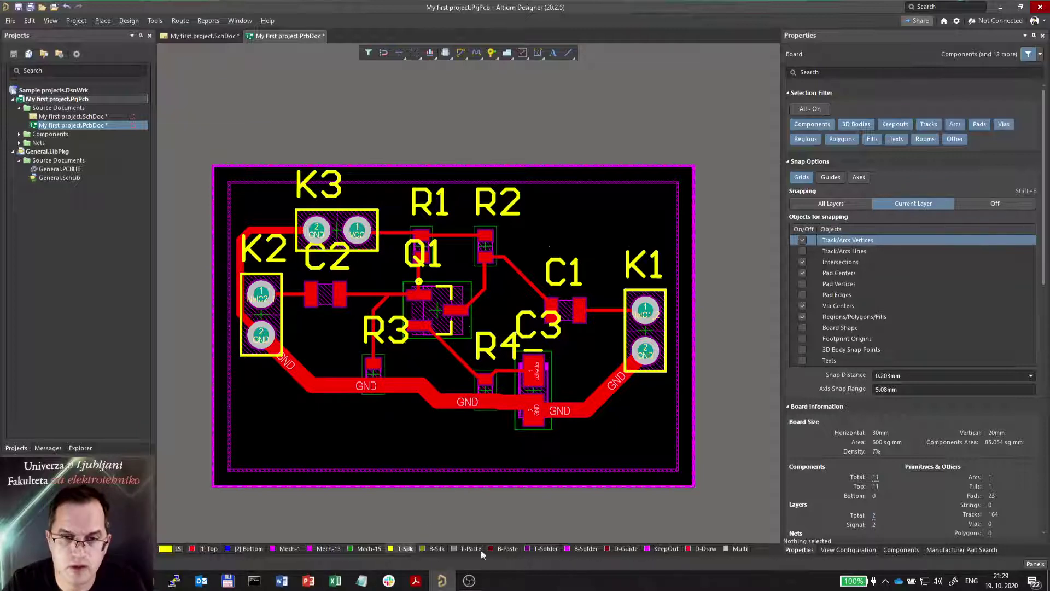
left_click(306, 193)
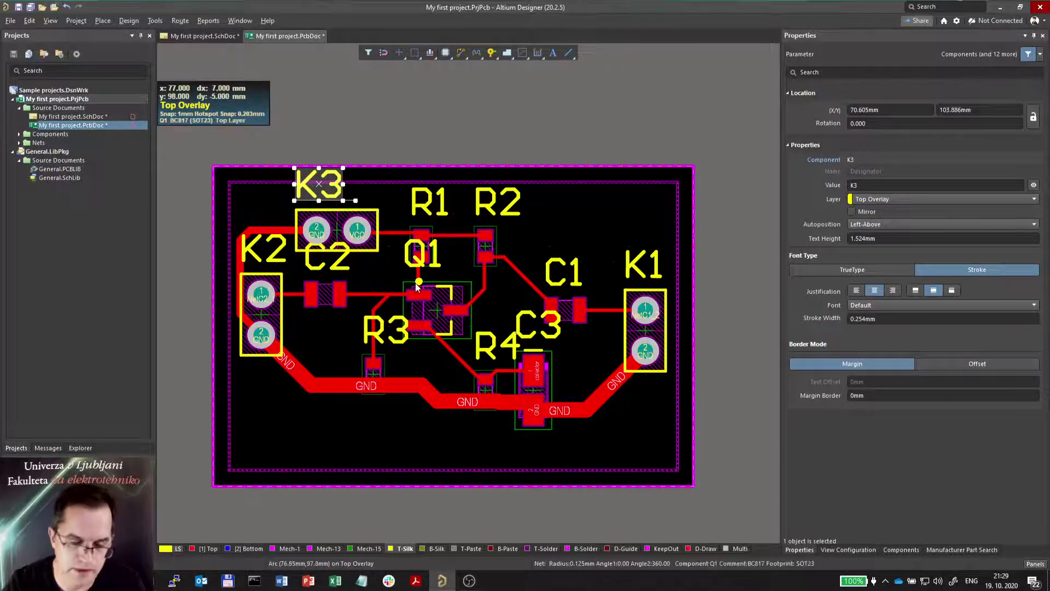
key("shift+s")
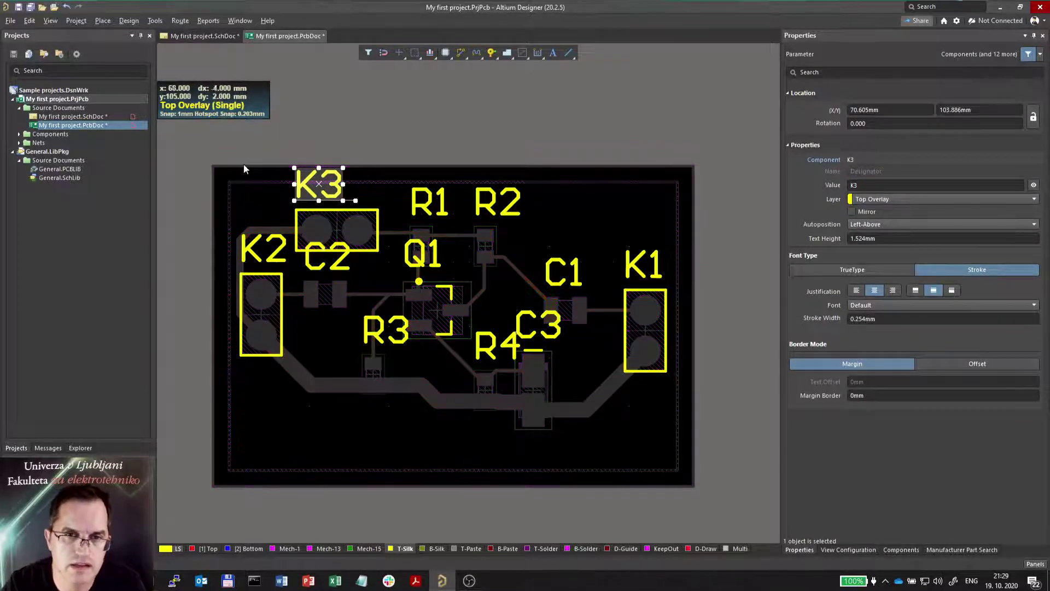
key("Escape")
left_click(754, 458)
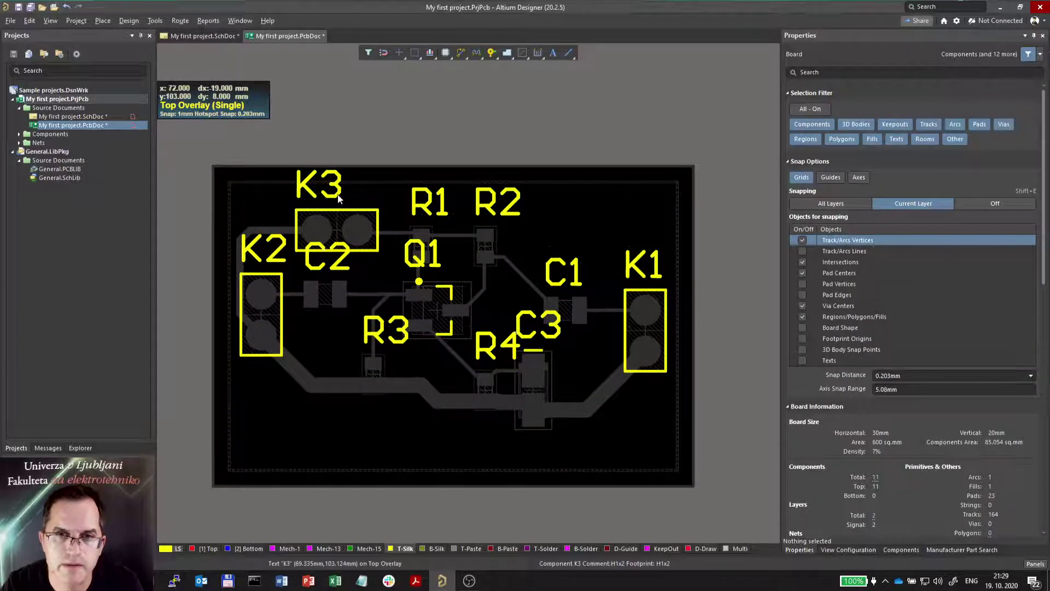
key("shift+s")
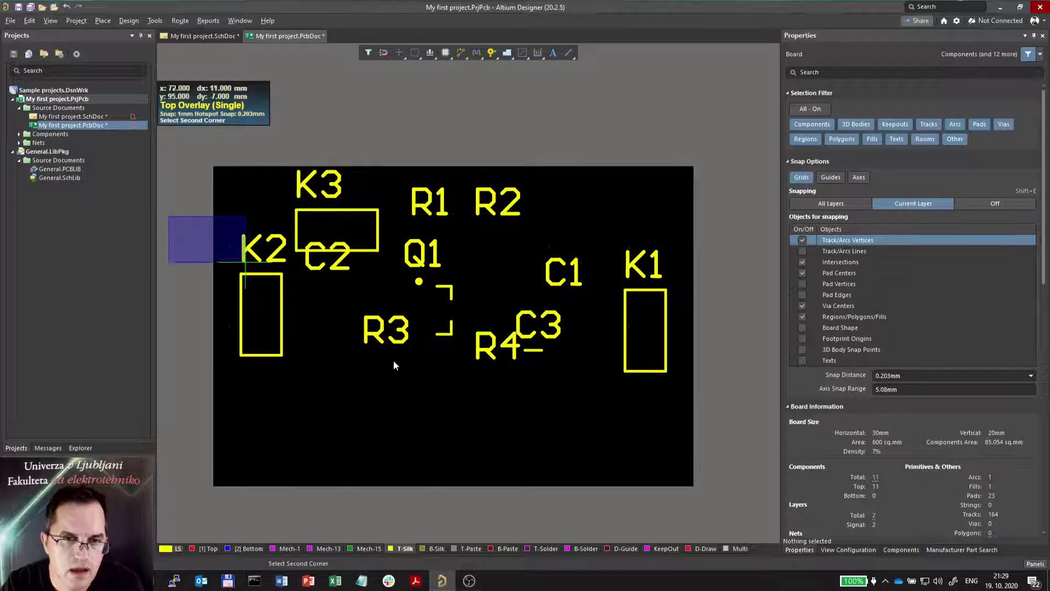
left_click(244, 257)
left_click_drag(187, 153, 514, 316)
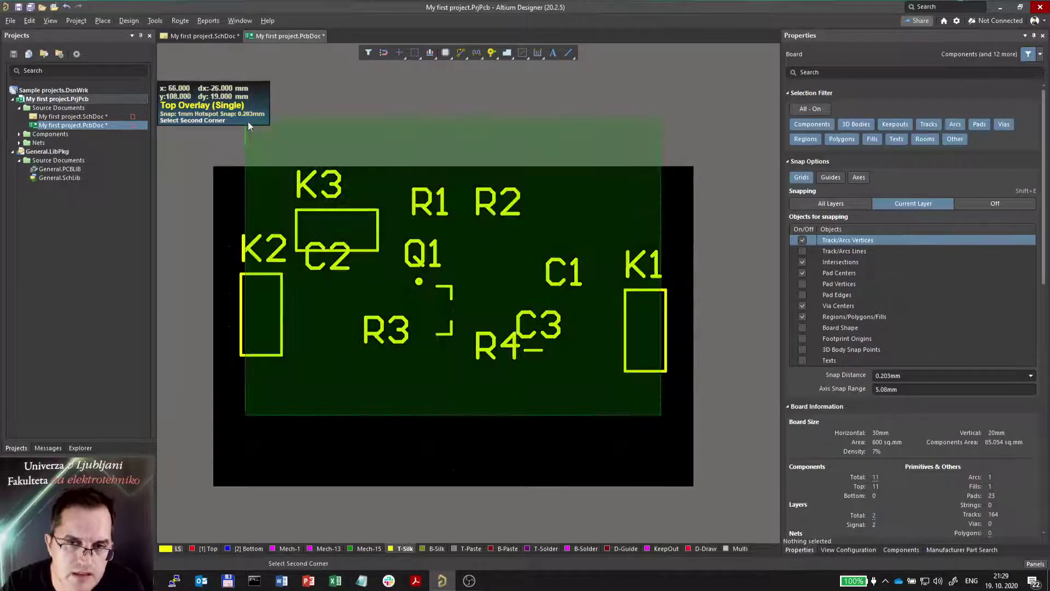
left_click_drag(199, 168, 636, 468)
key("shift+s")
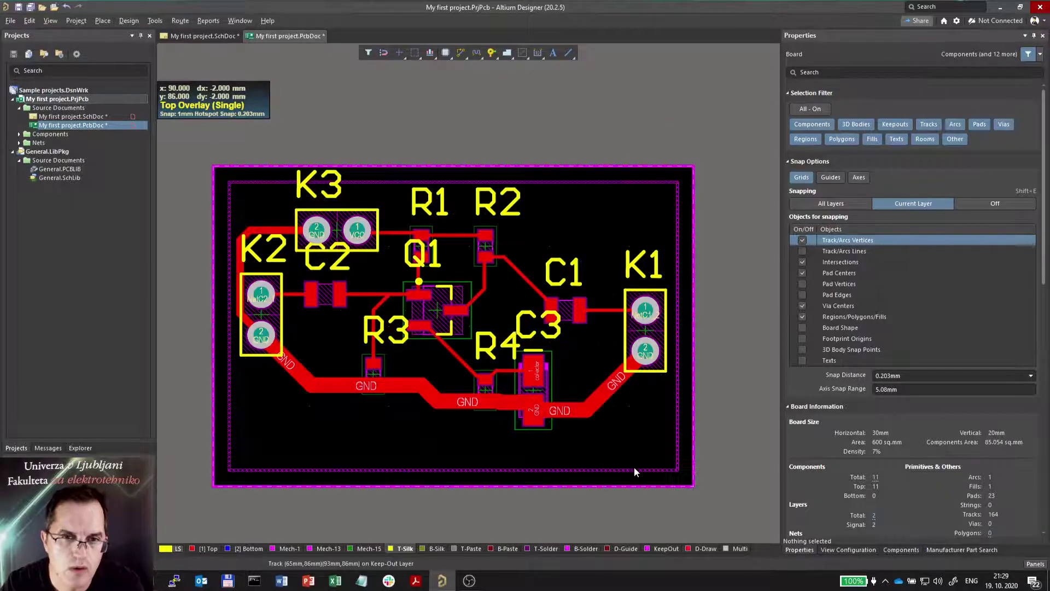
- Select all designator texts by finding objects similar to the K2 label, matched on the Designator string type
left_click(263, 247)
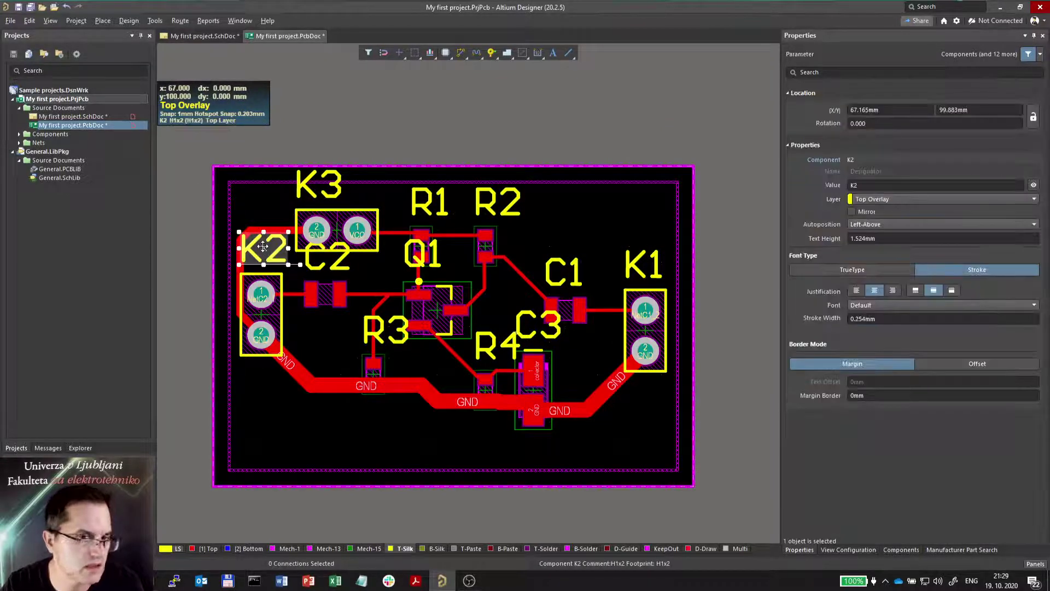
right_click(263, 247)
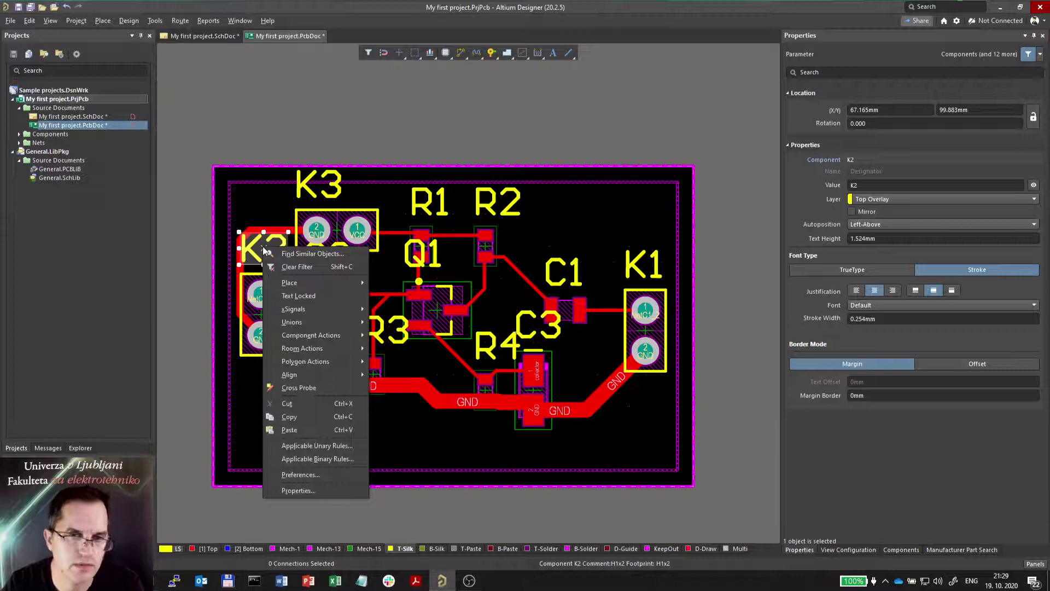
left_click(300, 254)
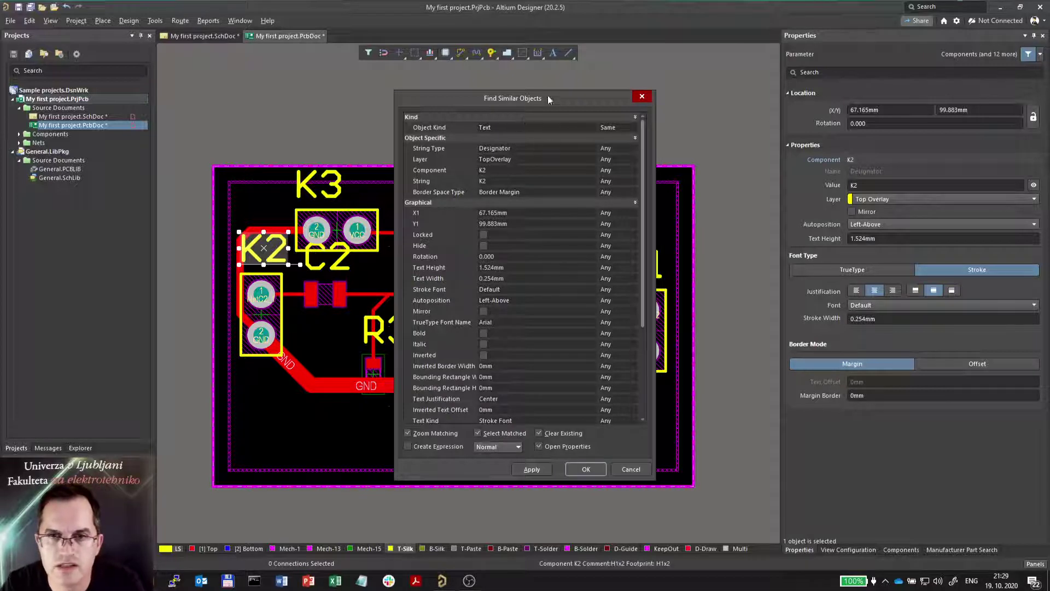
left_click_drag(554, 96, 506, 88)
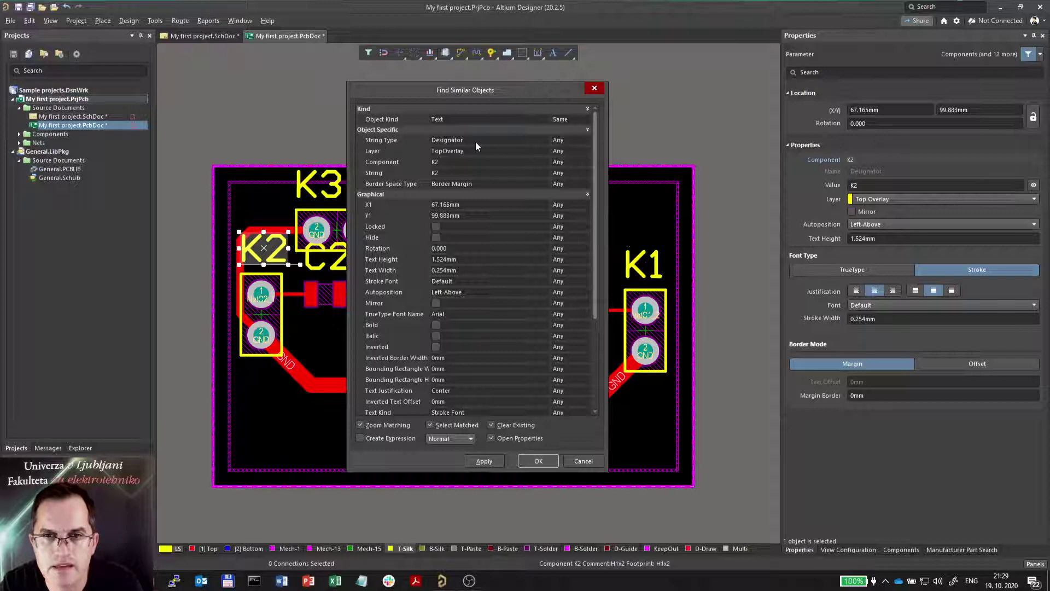
left_click(572, 140)
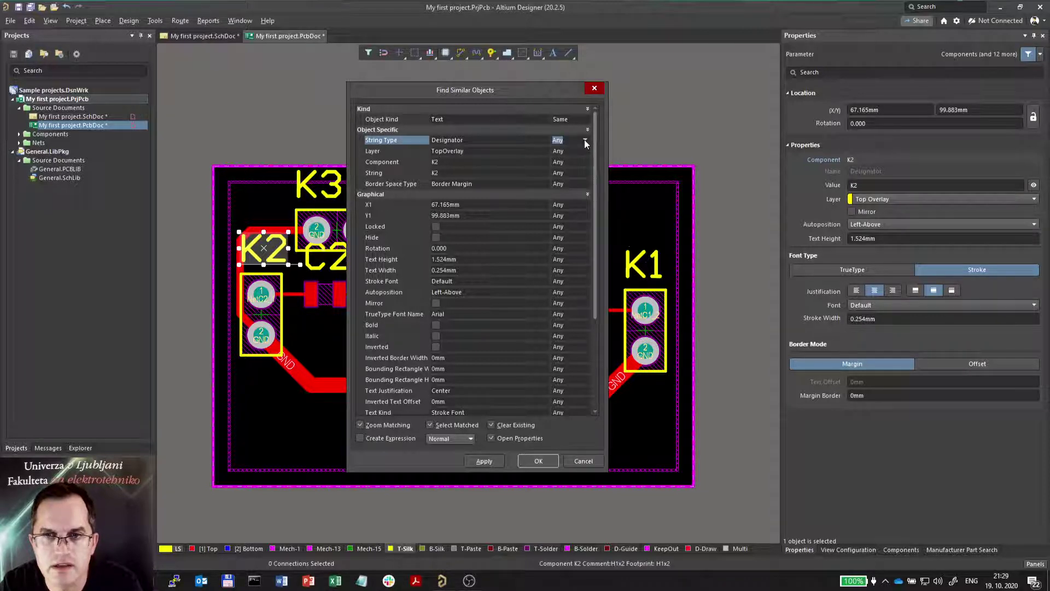
left_click(538, 461)
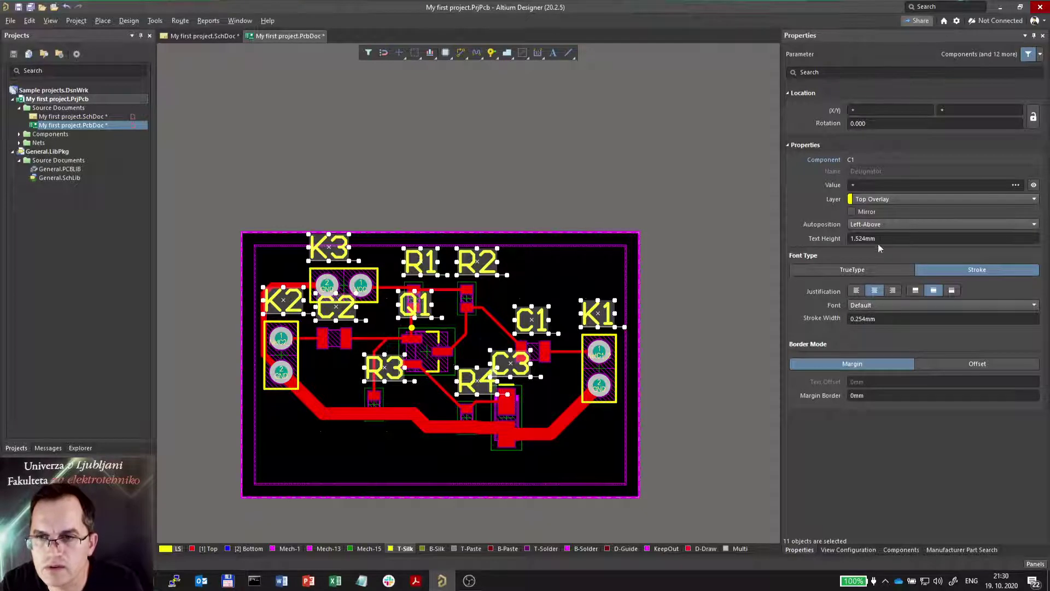
- Set the selected designators' text height to 1 mm and stroke width to 0.2 mm, and clear the selection
left_click(894, 239)
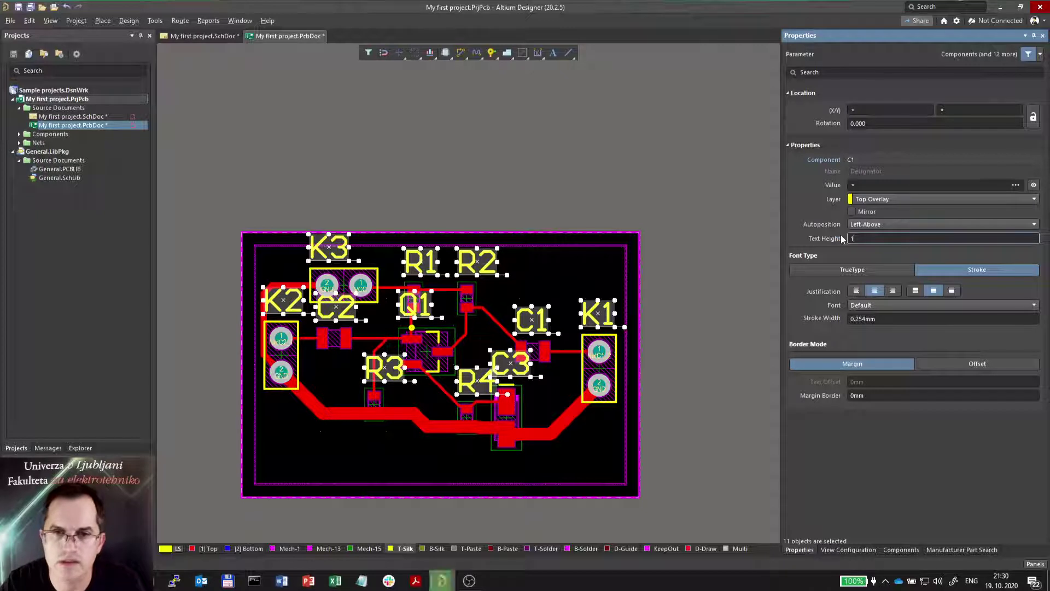
type("1")
key("Return")
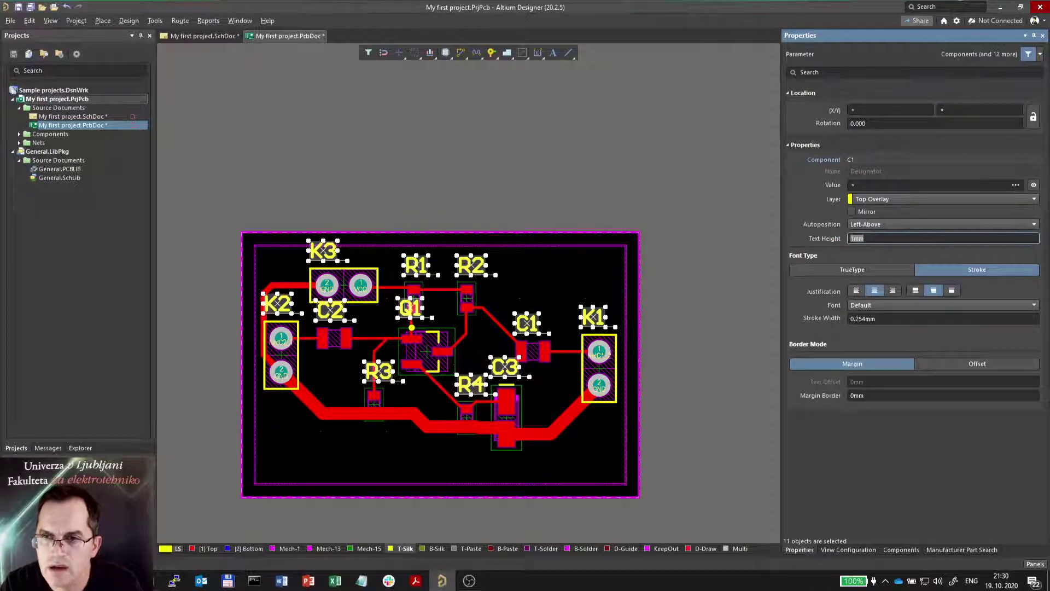
left_click(849, 318)
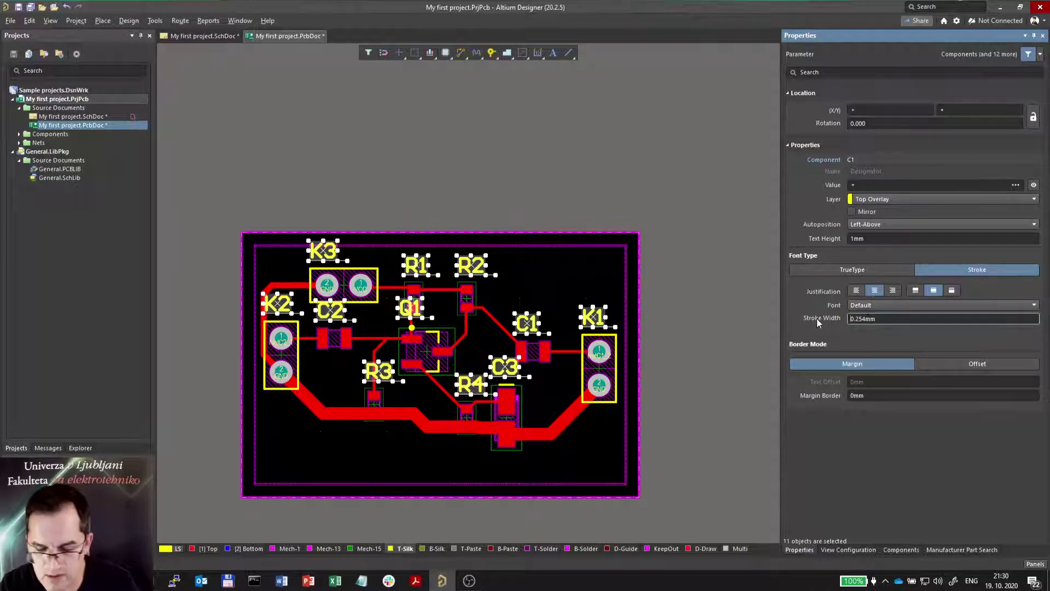
type("0.,2")
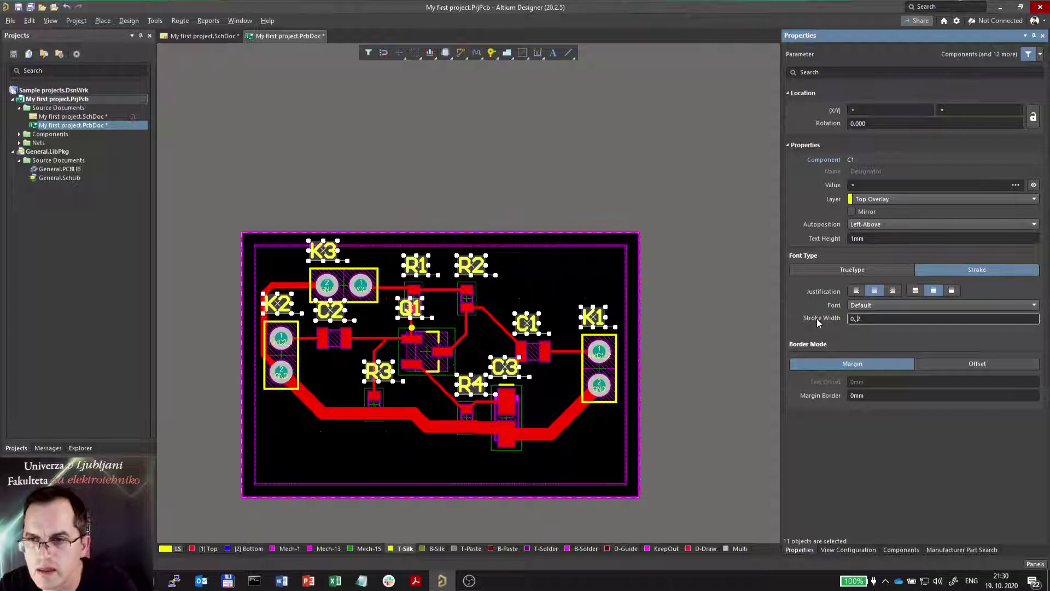
key("Return")
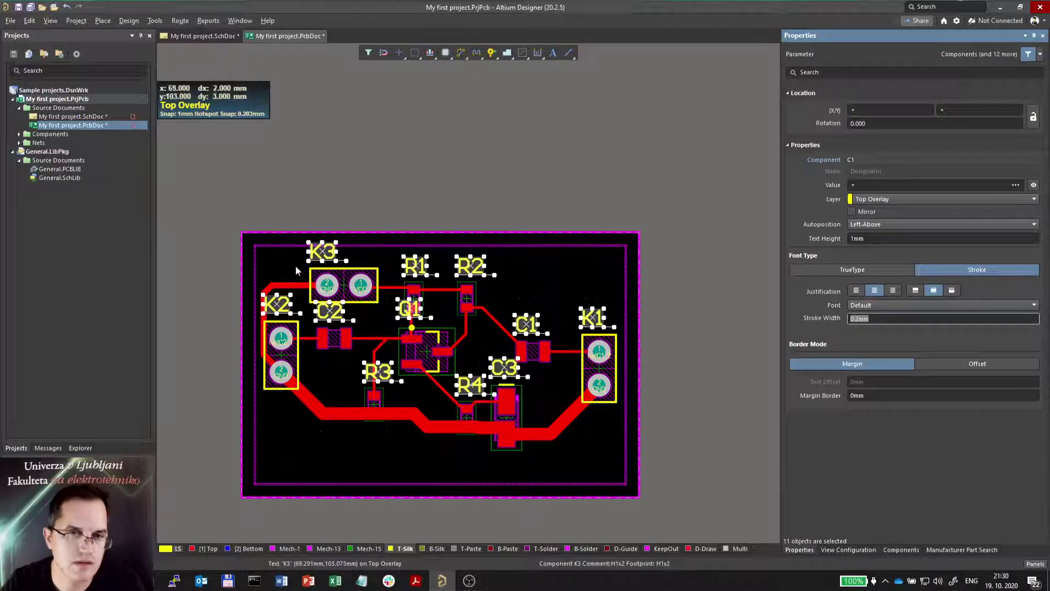
scroll(322, 241, "up", 1, "ctrl")
scroll(322, 241, "up", 1, "ctrl")
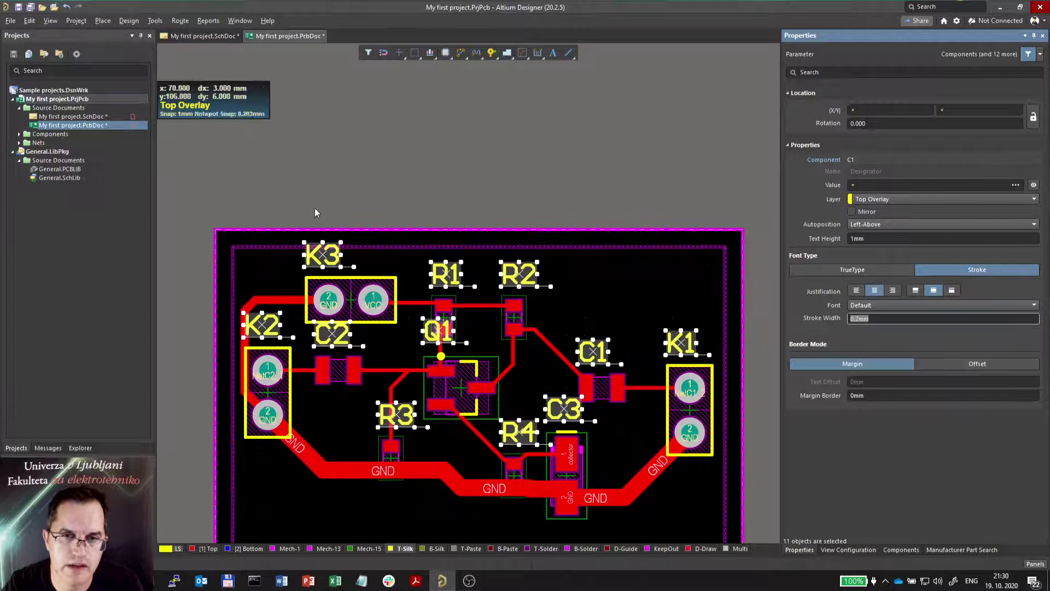
scroll(403, 197, "down", 2)
left_click(392, 474)
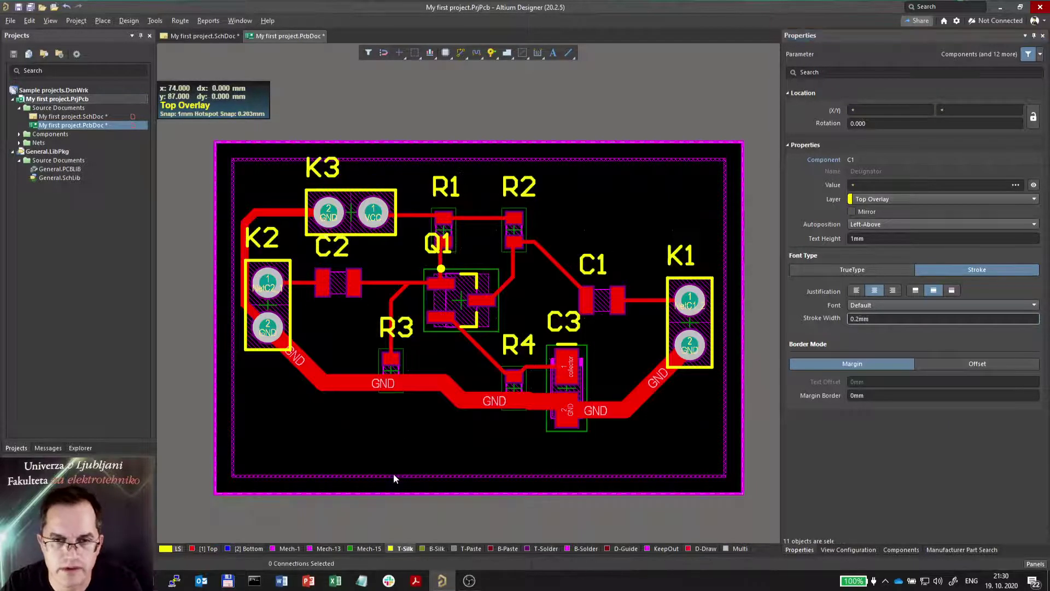
- Move the R3 and R4 designators below the GND track, Q1's beside the transistor's left edge, and nudge C3's left and C1's right
left_click_drag(394, 329, 378, 420)
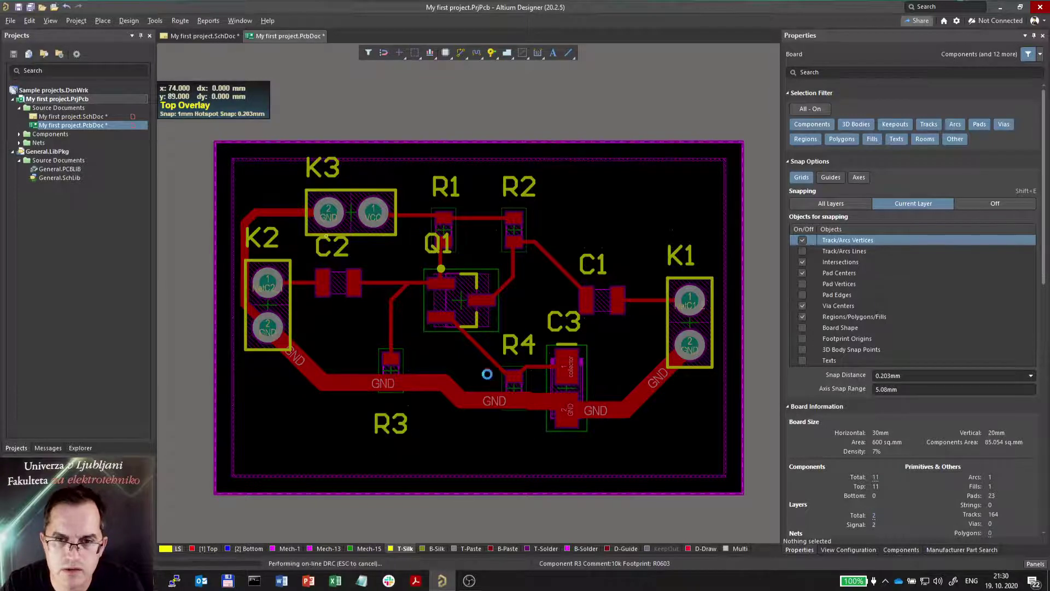
left_click_drag(516, 351, 511, 429)
mouse_move(564, 323)
left_mouse_down()
mouse_move(566, 381)
mouse_move(604, 397)
mouse_move(562, 355)
mouse_move(554, 328)
left_mouse_up()
left_click_drag(594, 266, 603, 266)
left_click_drag(432, 249, 402, 282)
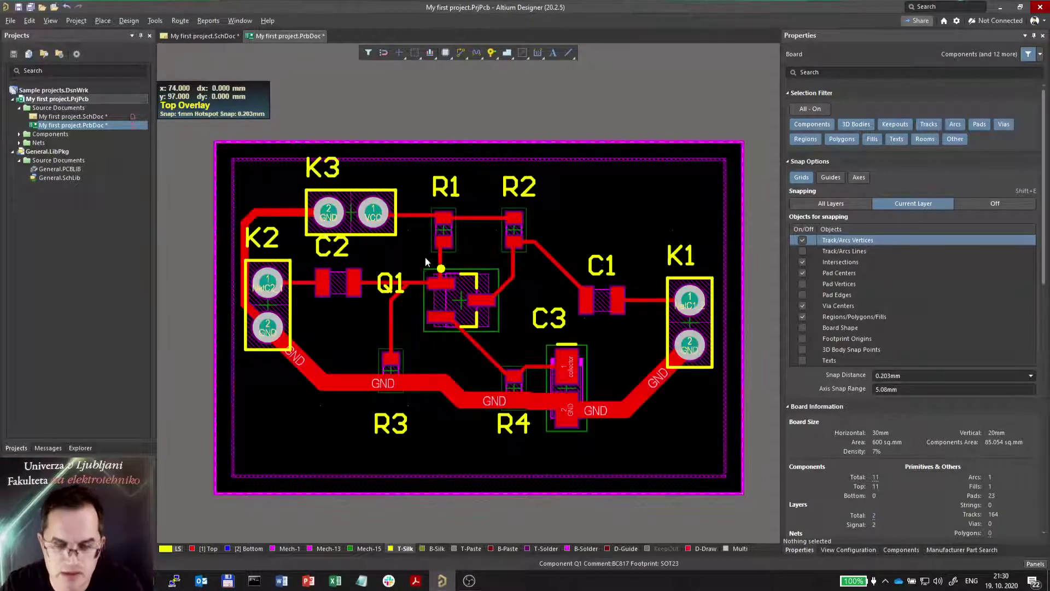
- Move the C2 designator below its capacitor and check the top silkscreen in single-layer view
key("shift+s")
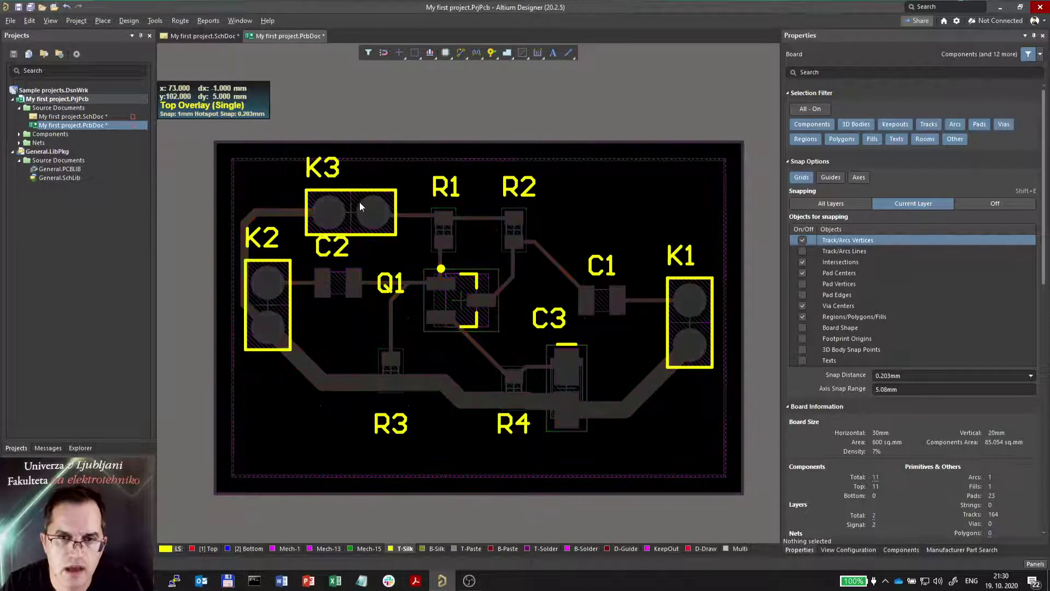
left_click_drag(334, 252, 340, 323)
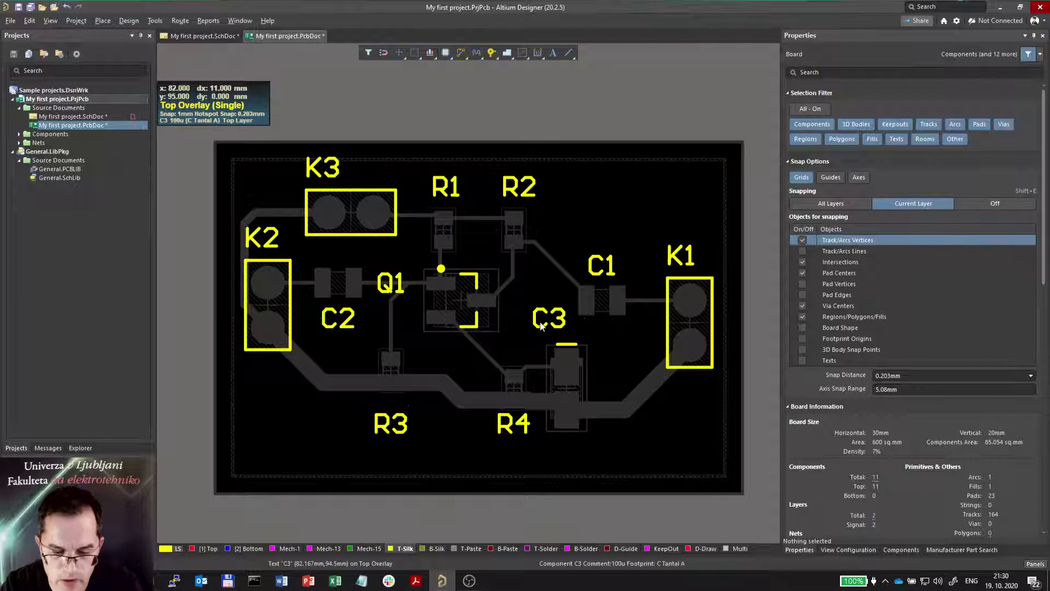
key("shift+s")
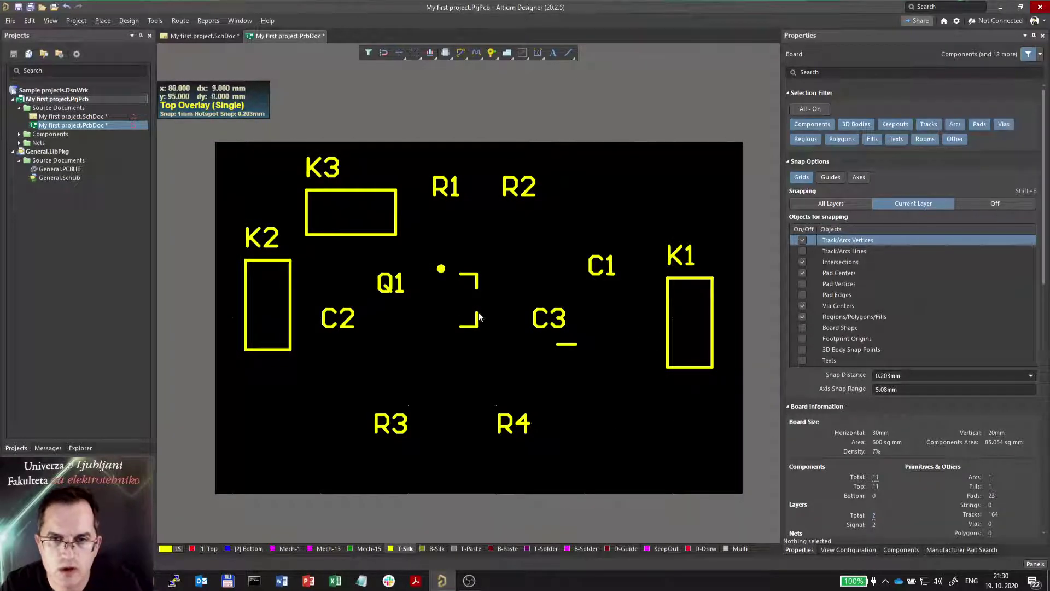
key("shift+s")
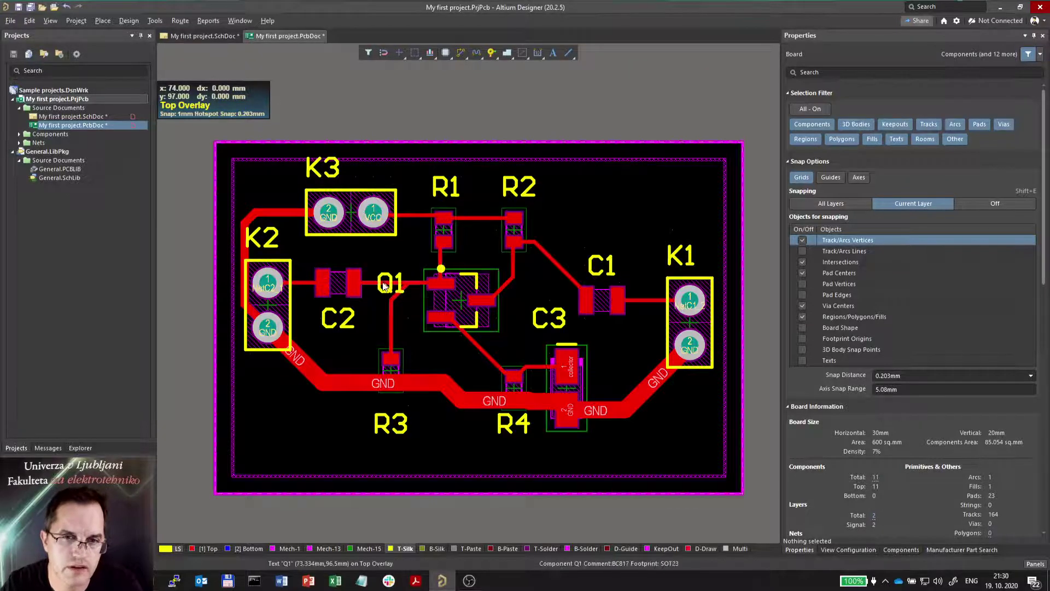
- Move the Q1 designator down beside the transistor's left edge and the C3 designator to the right of its capacitor
left_click_drag(390, 283, 417, 305)
left_click_drag(553, 327, 609, 383)
left_click_drag(589, 451, 613, 369)
- Examine the component and designator placement in the 3D view of the board, viewed straight from above
key("3")
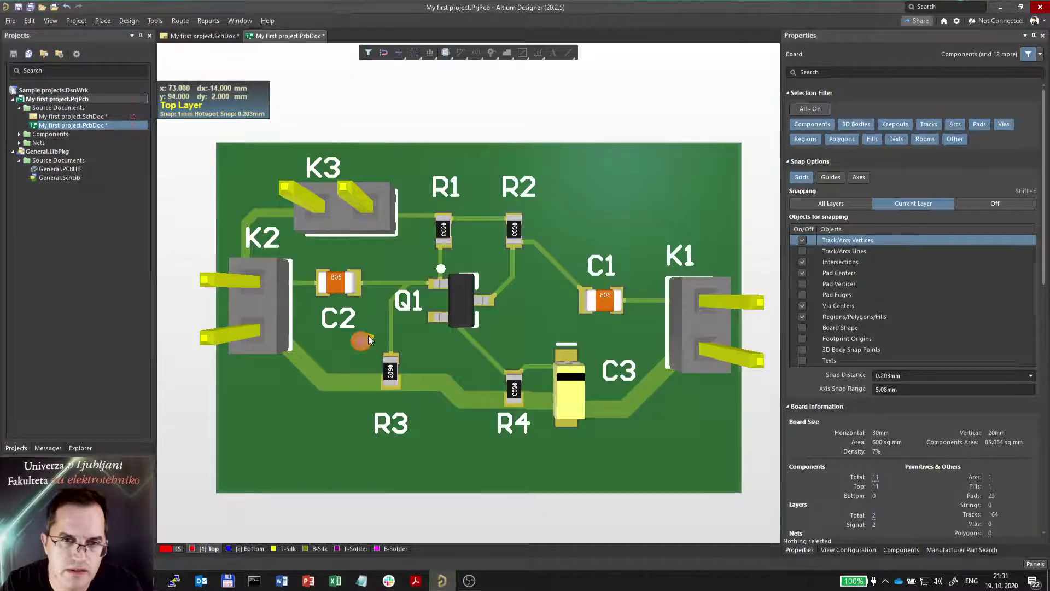
right_click_drag(369, 336, 436, 349)
right_click_drag(428, 281, 623, 334)
key("0")
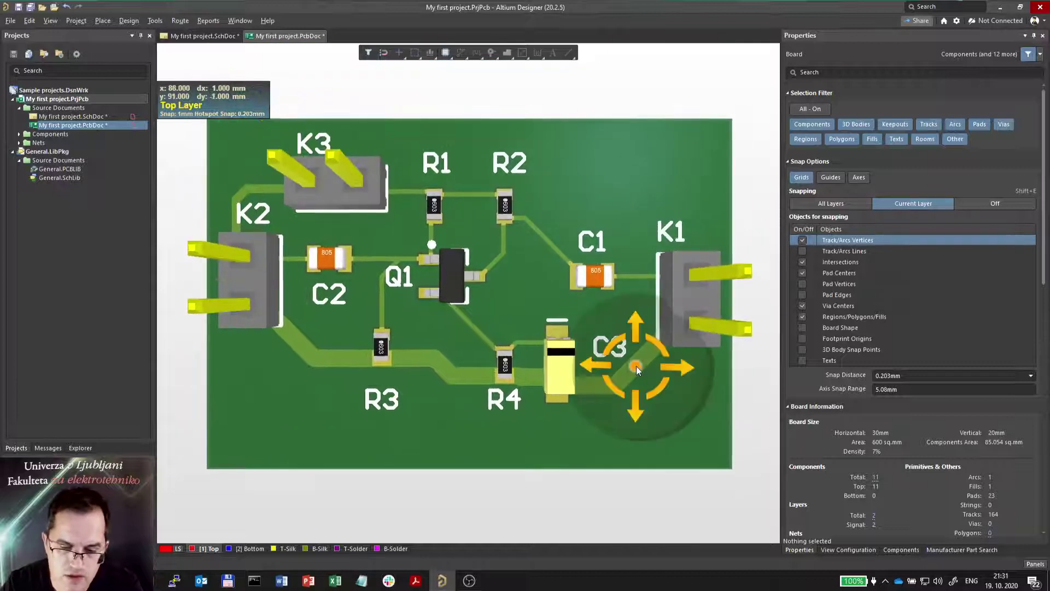
- Cycle through the single-layer display modes in 3D to examine the top copper tracks without the board and silkscreen
key("shift+s")
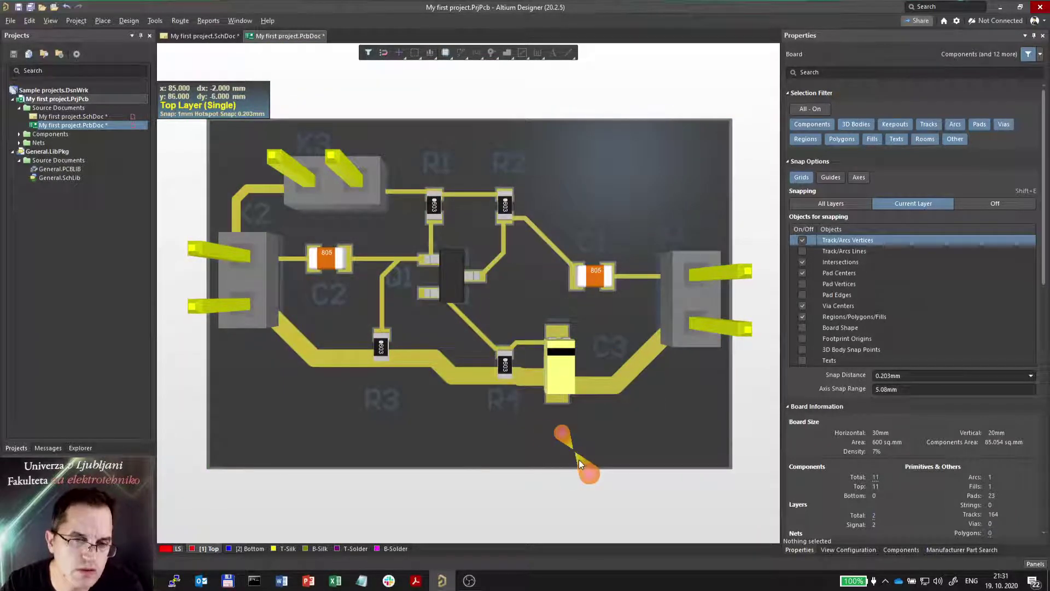
right_click(453, 230)
left_click(486, 247)
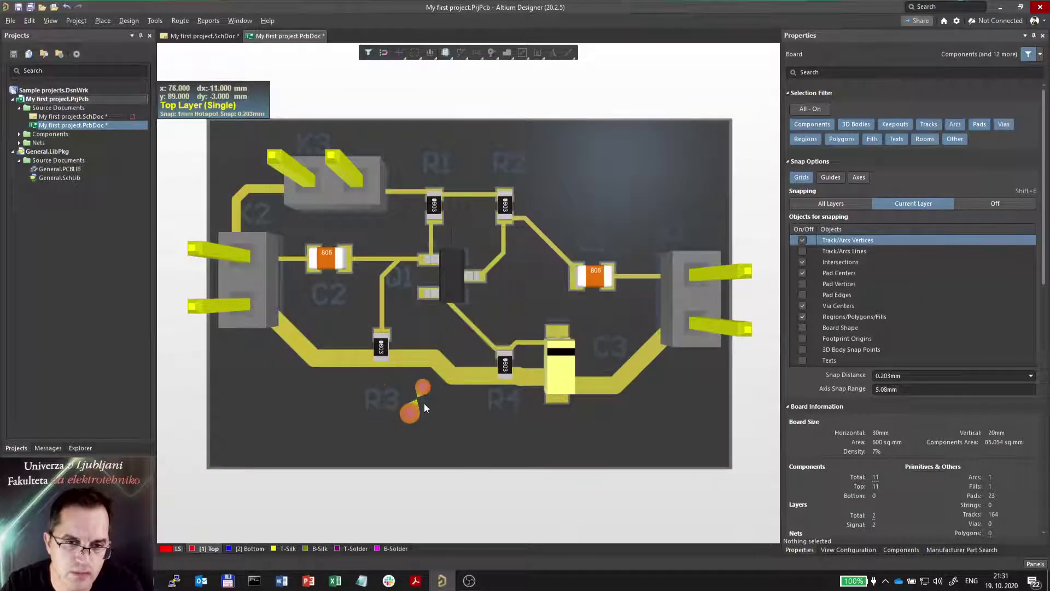
key("shift+s")
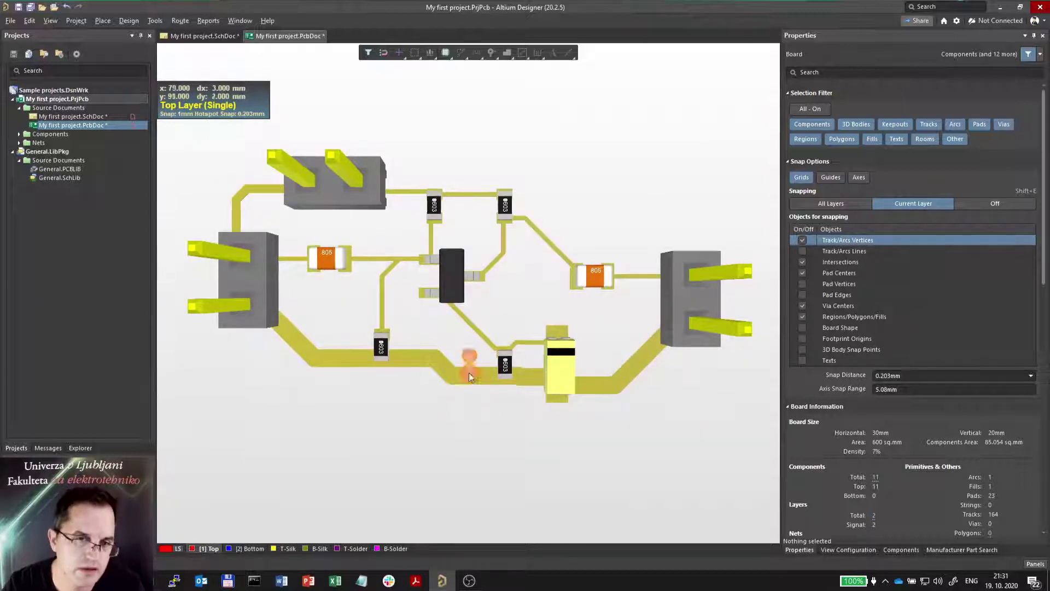
key("shift+s")
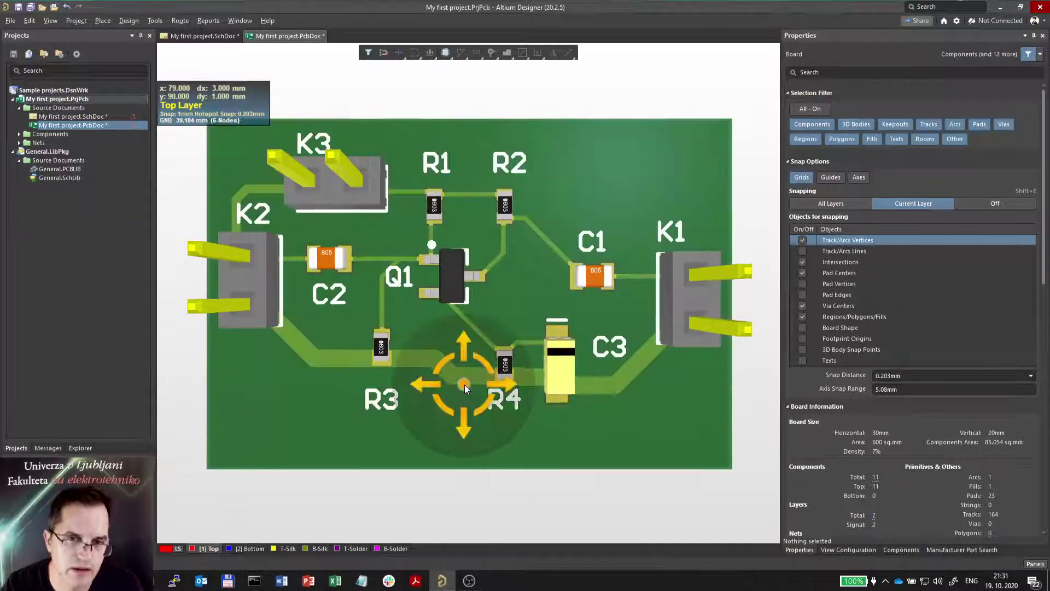
key("shift+s")
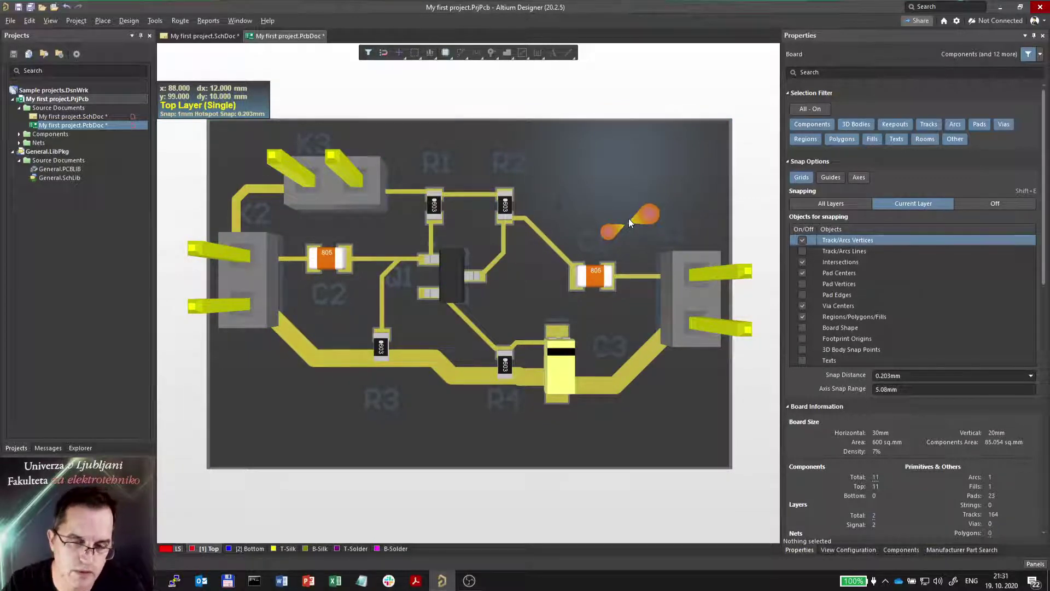
key("shift+s")
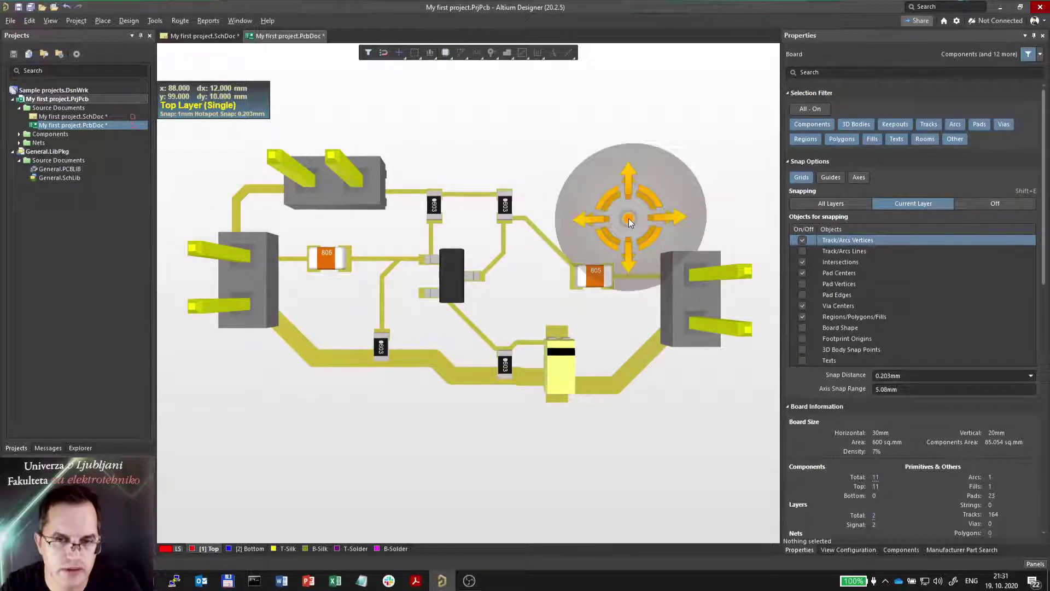
key("shift+s")
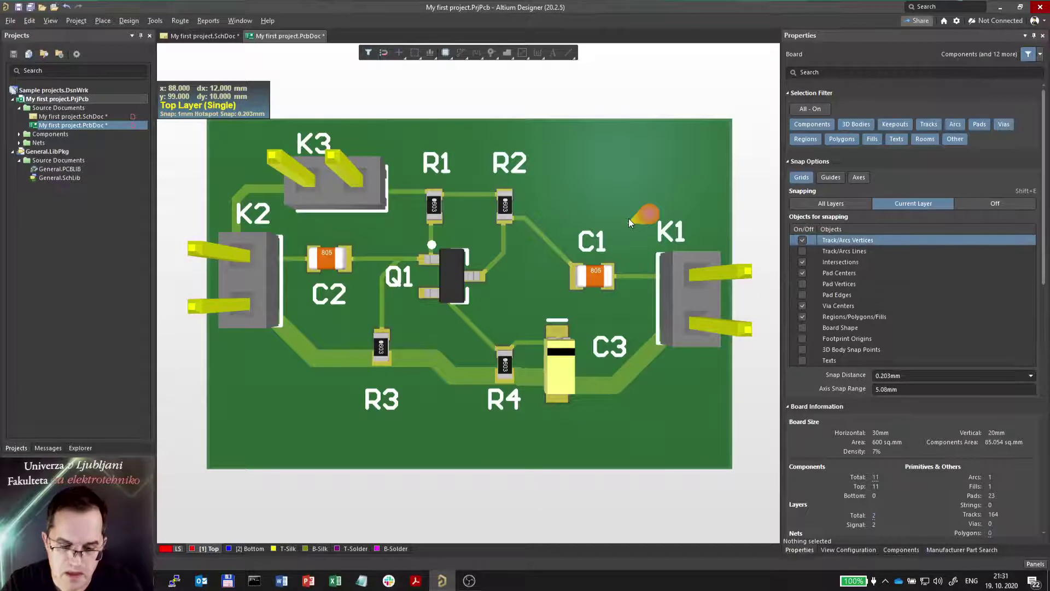
- Return to the 2D layout and move the K3 designator slightly down, closer to its connector outline
key("2")
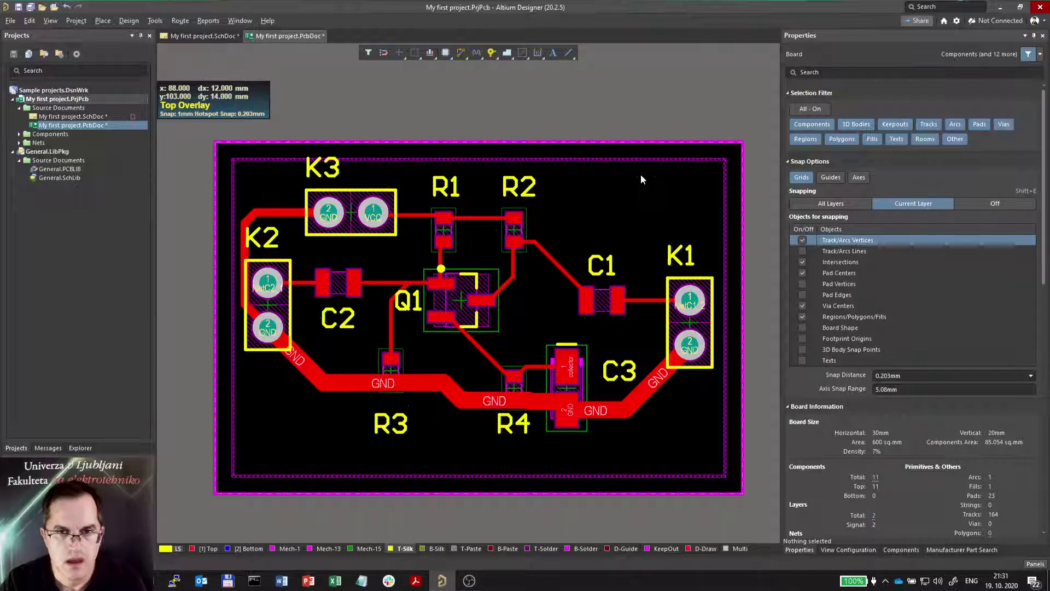
left_click_drag(322, 170, 323, 179)
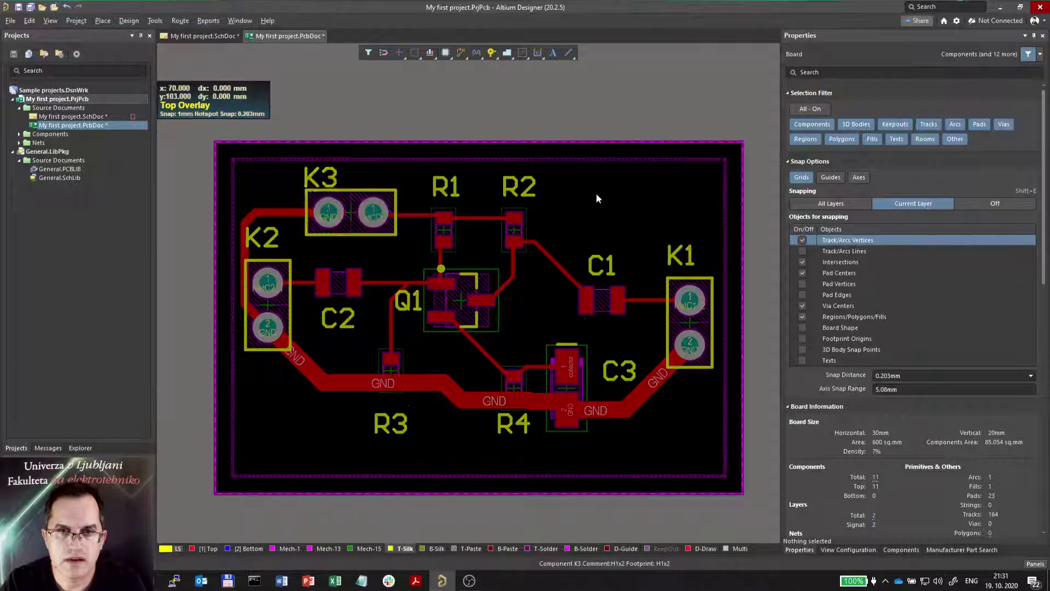